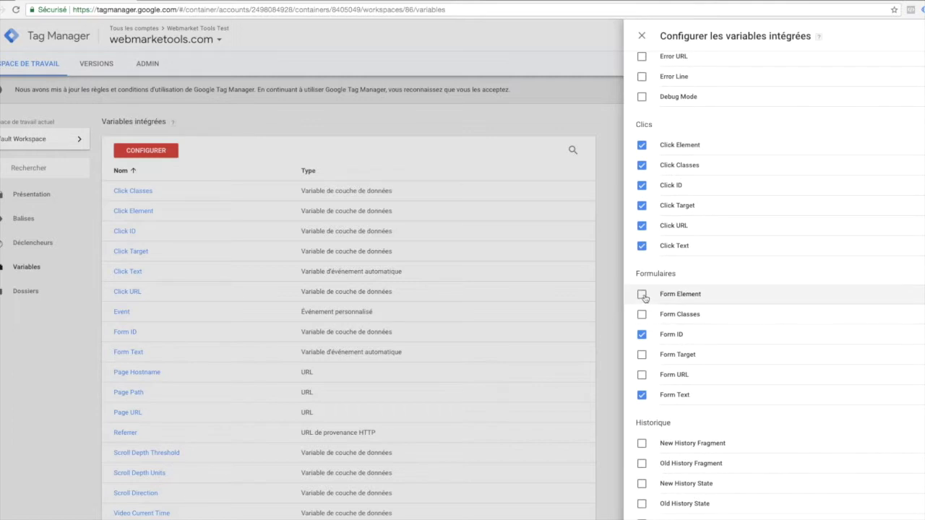
# Enable the Form Element, Form Classes, Form Target and Form URL built-in variables and close the variable configuration.
pyautogui.click(642, 315)
pyautogui.click(641, 355)
pyautogui.click(642, 375)
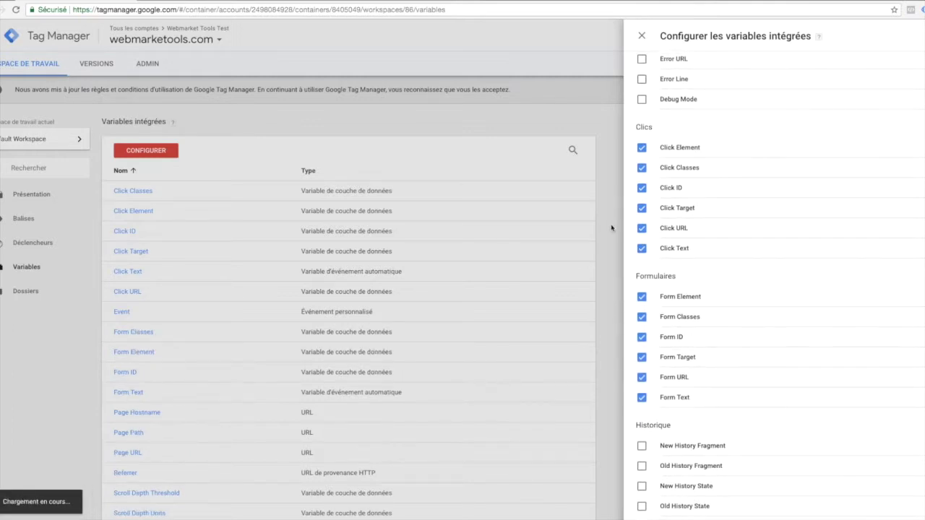
pyautogui.click(614, 233)
# Submit the workspace changes and publish them as a version named "ajout de variable de formualire".
pyautogui.click(882, 65)
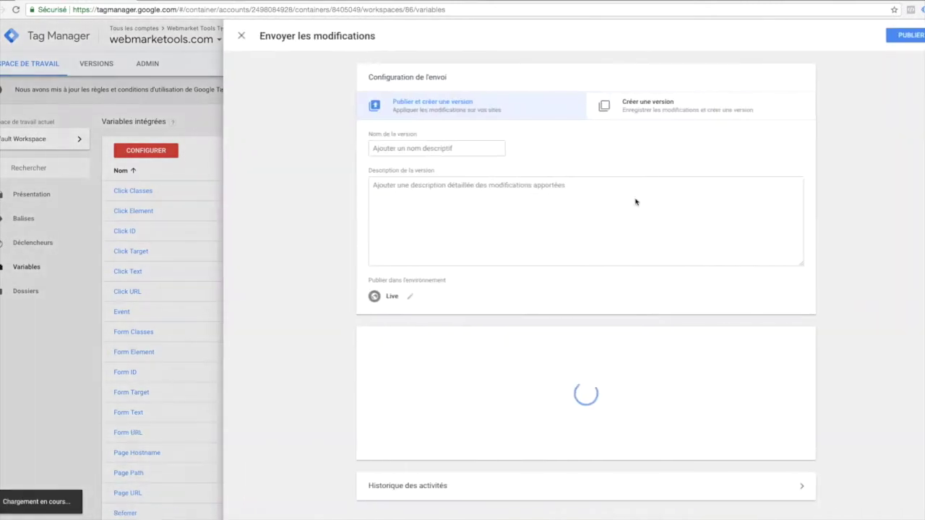
pyautogui.click(405, 153)
pyautogui.write('ajout de variabl')
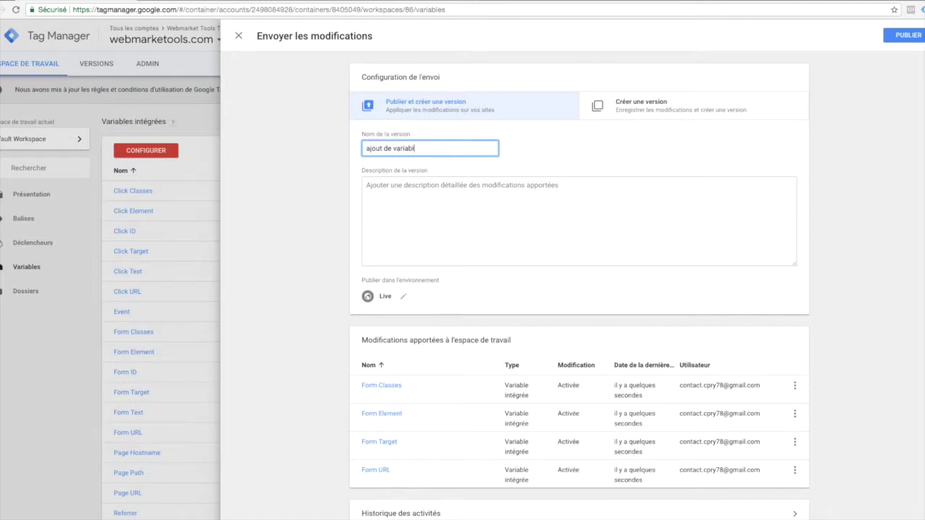
pyautogui.write('e de formualire')
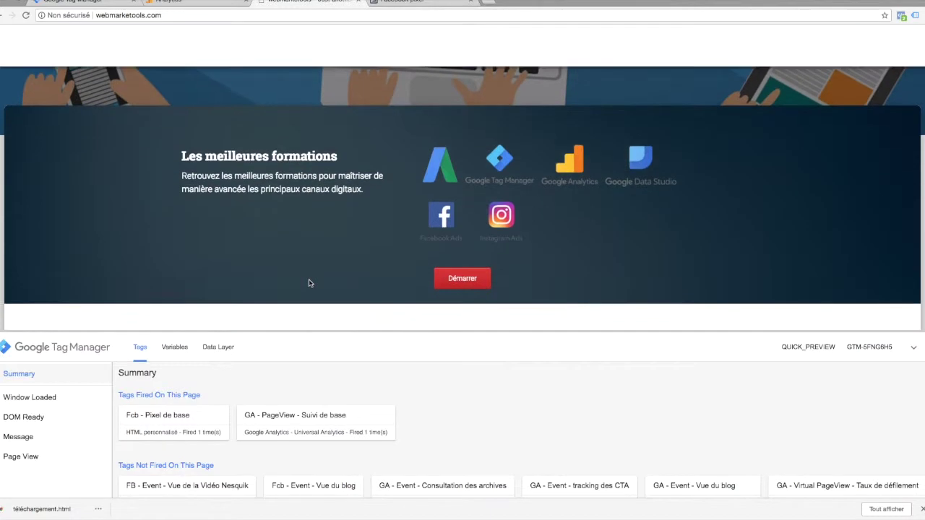
# Fill in the site's contact form with name "test", a test e-mail address, subject "TEST" and message "test", and send it.
pyautogui.scroll(-10, 305, 283)
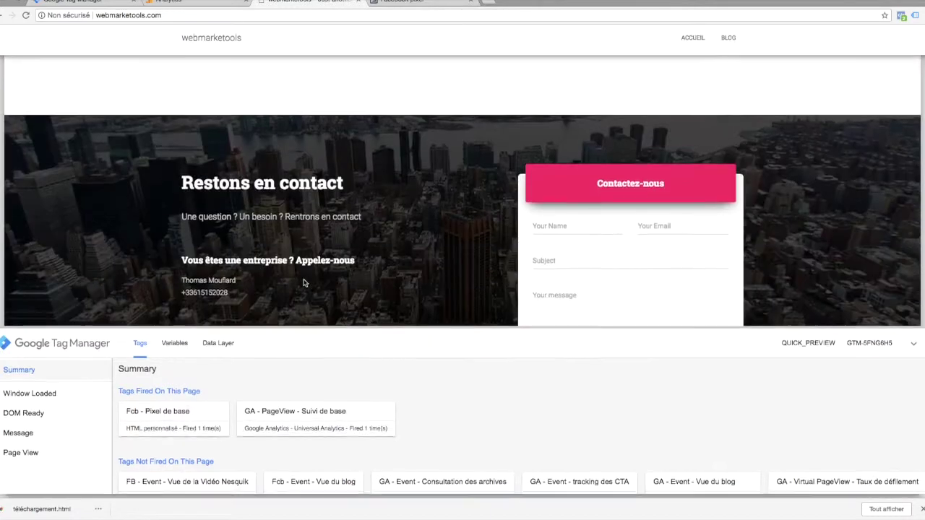
pyautogui.click(545, 232)
pyautogui.click(541, 247)
pyautogui.click(650, 232)
pyautogui.click(653, 247)
pyautogui.click(582, 267)
pyautogui.click(598, 282)
pyautogui.click(553, 297)
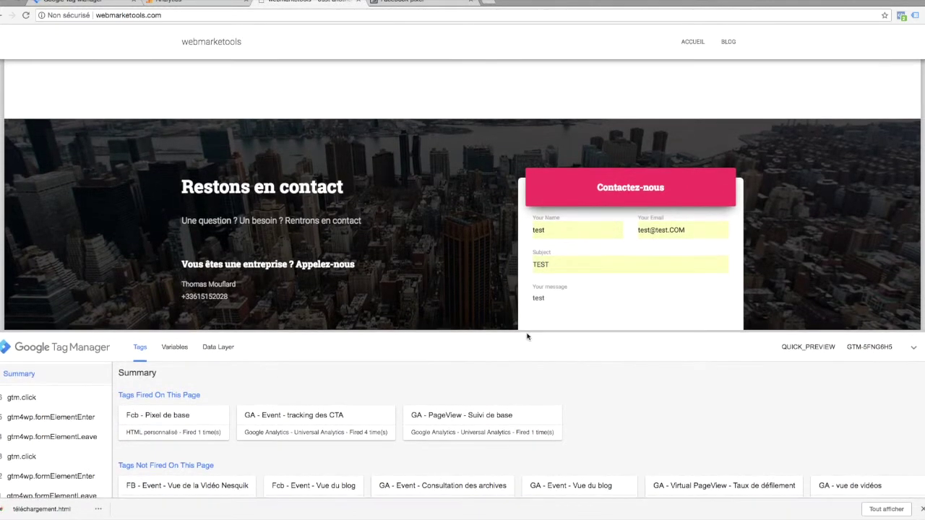
pyautogui.moveTo(527, 333); pyautogui.dragTo(527, 401)
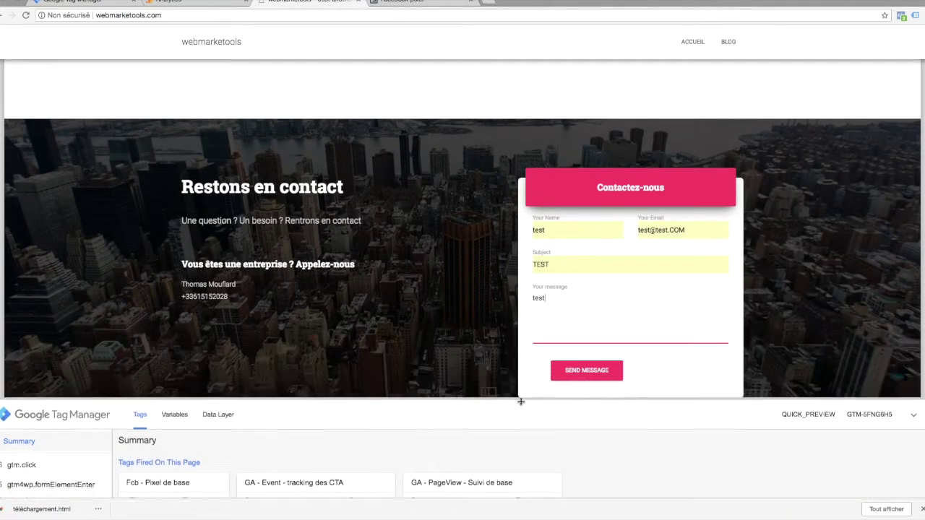
pyautogui.click(567, 372)
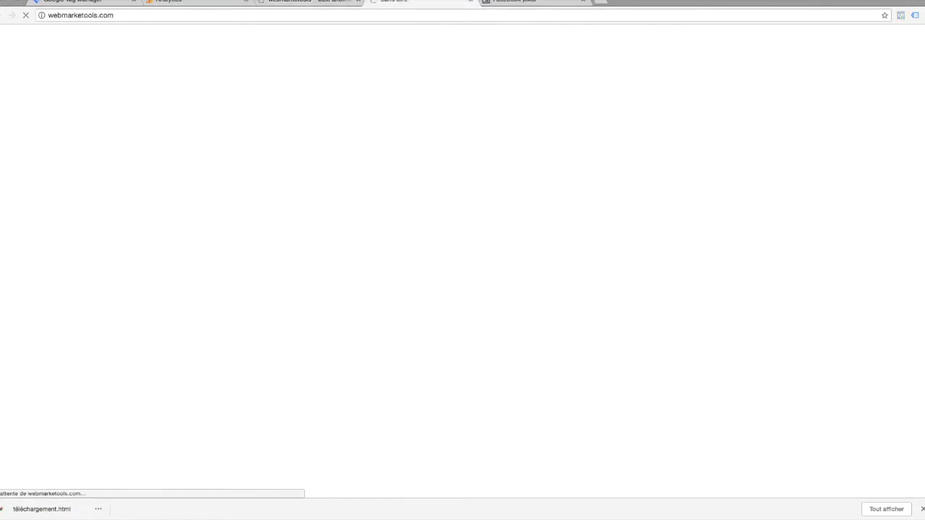
# Return to the original site page, enlarge the debug pane and show the variables of a gtm4wp.formElementLeave event.
pyautogui.click(312, 4)
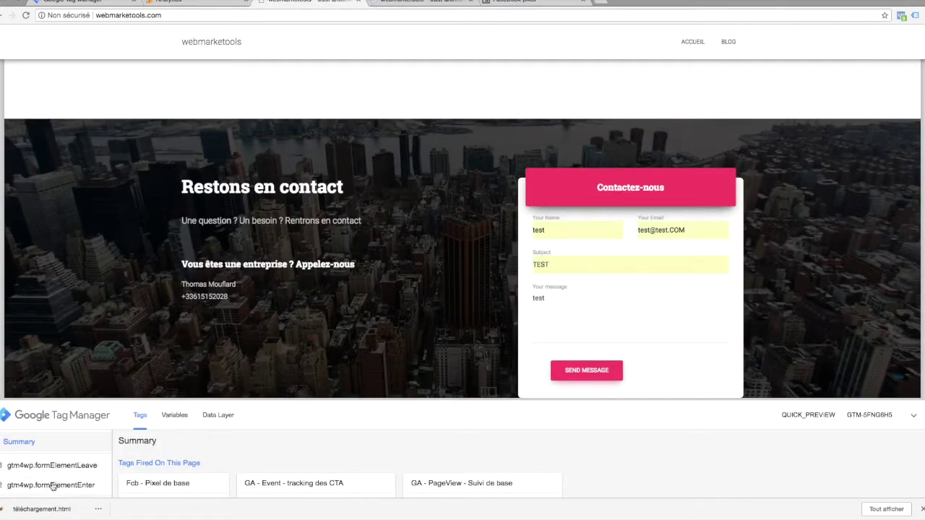
pyautogui.moveTo(258, 400); pyautogui.dragTo(267, 253)
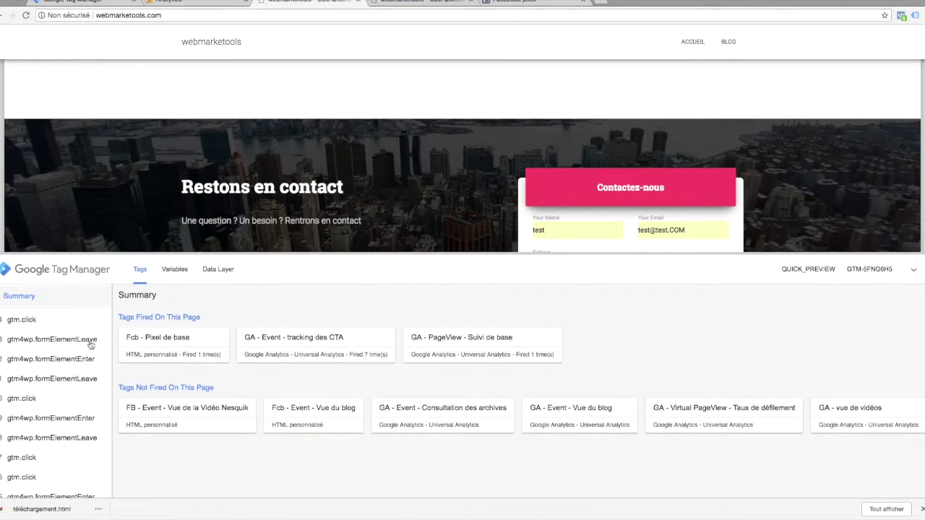
pyautogui.click(49, 379)
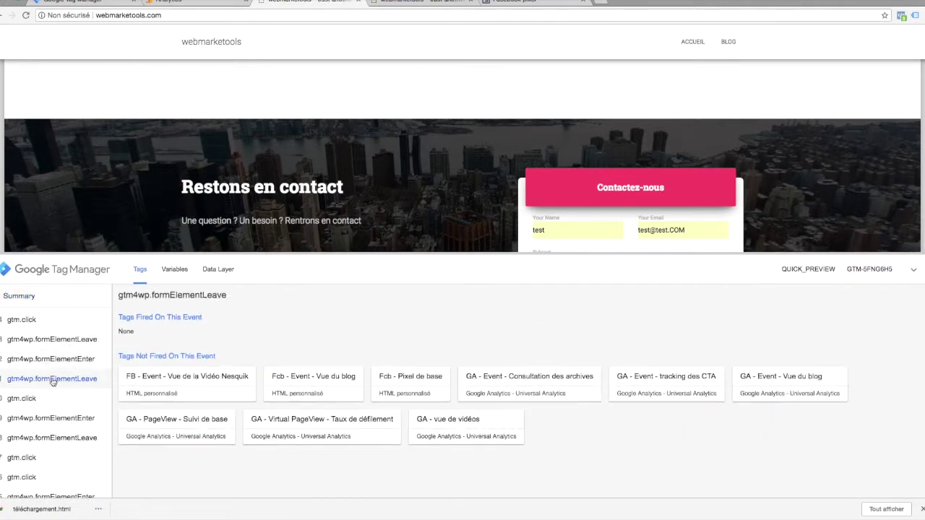
pyautogui.click(174, 272)
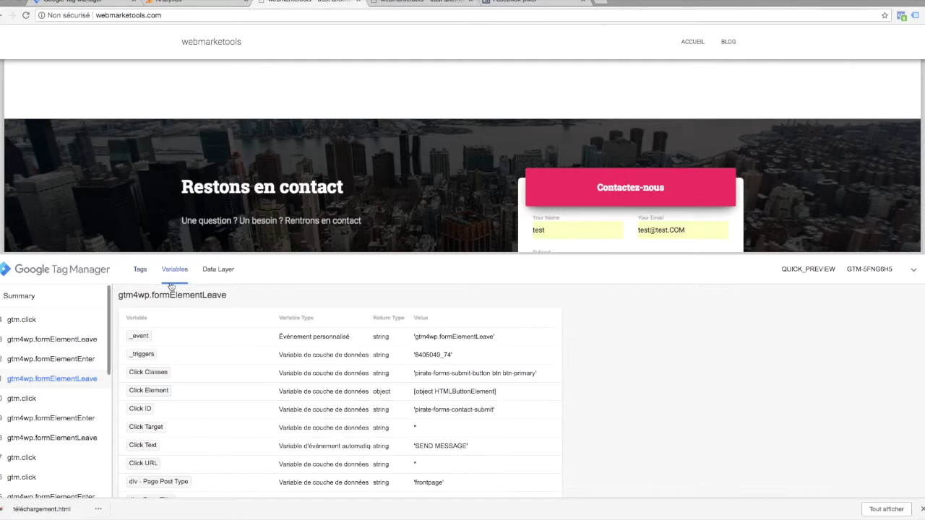
# Copy the Form ID value pirate-forms-contact-submit from the event's variable list.
pyautogui.scroll(-1, 176, 429)
pyautogui.scroll(-5, 175, 429)
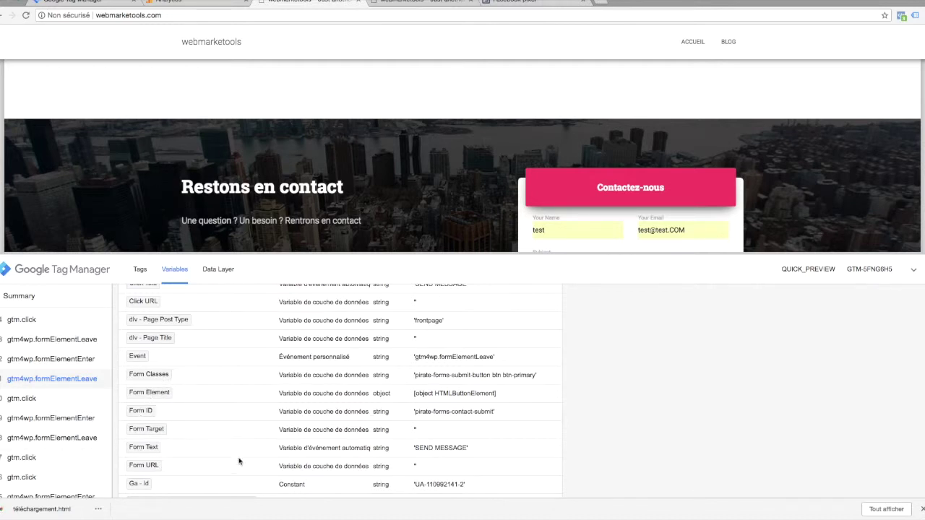
pyautogui.scroll(-1, 263, 438)
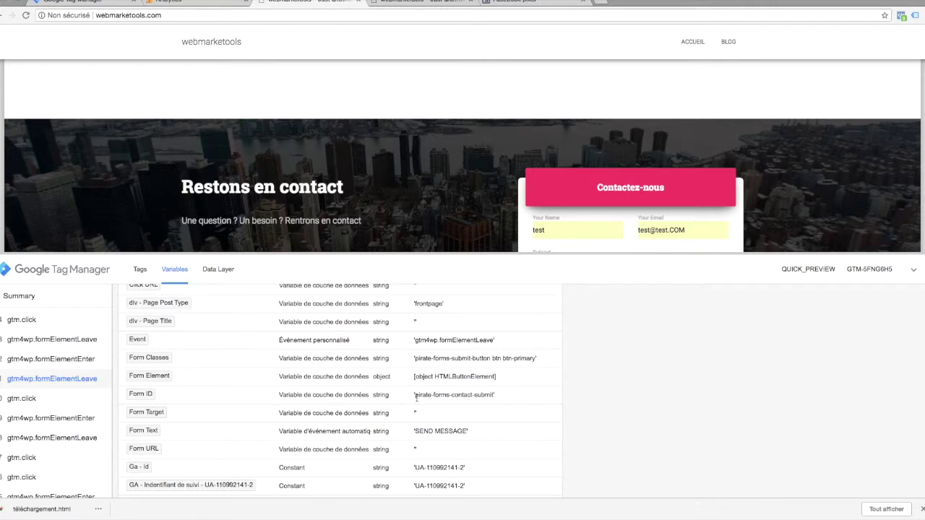
pyautogui.moveTo(416, 398); pyautogui.dragTo(490, 391)
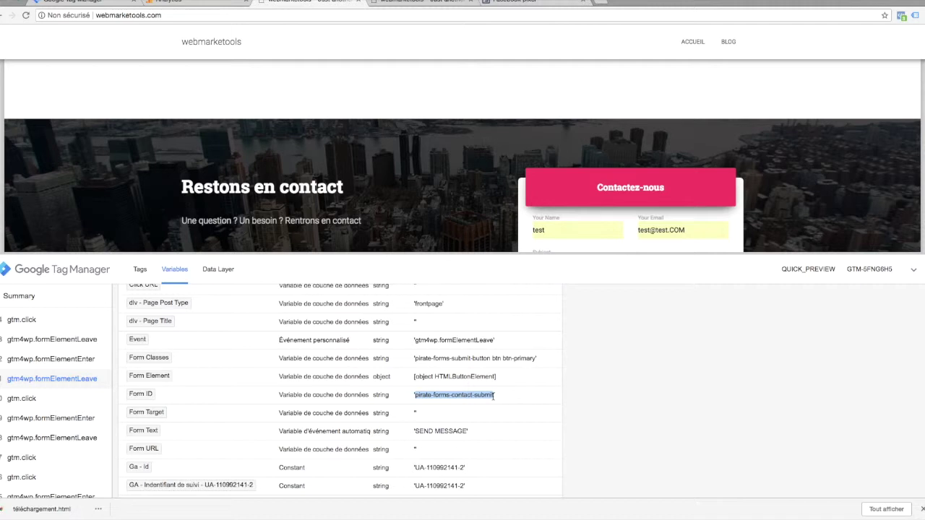
# Switch back to the Tag Manager workspace and create a new trigger.
pyautogui.click(72, 2)
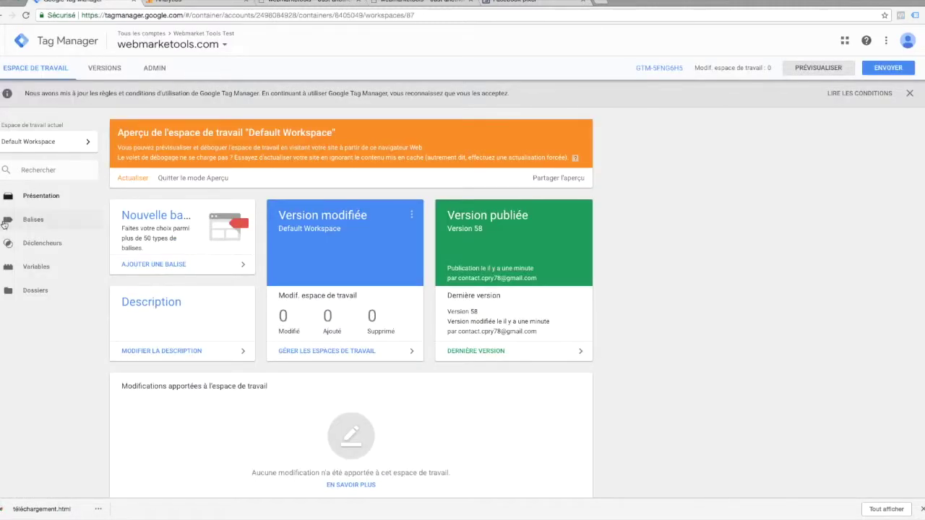
pyautogui.click(23, 243)
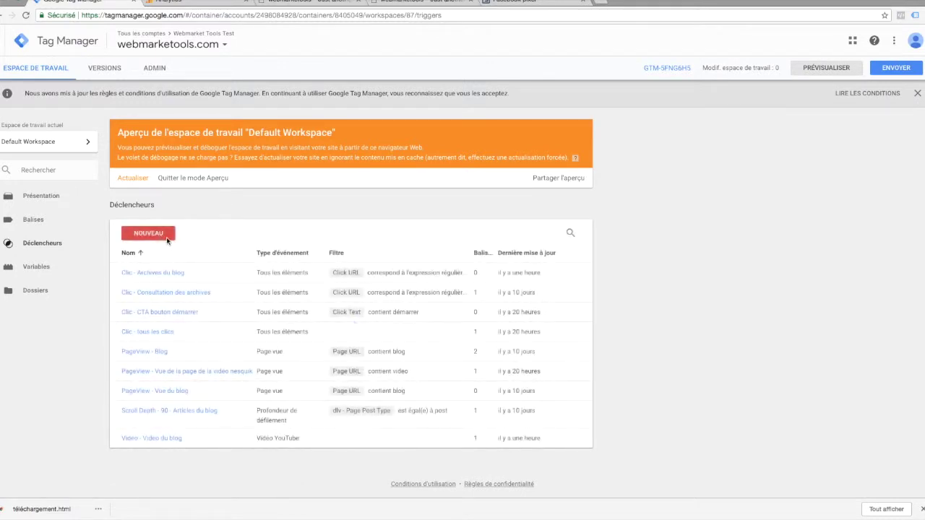
pyautogui.click(148, 234)
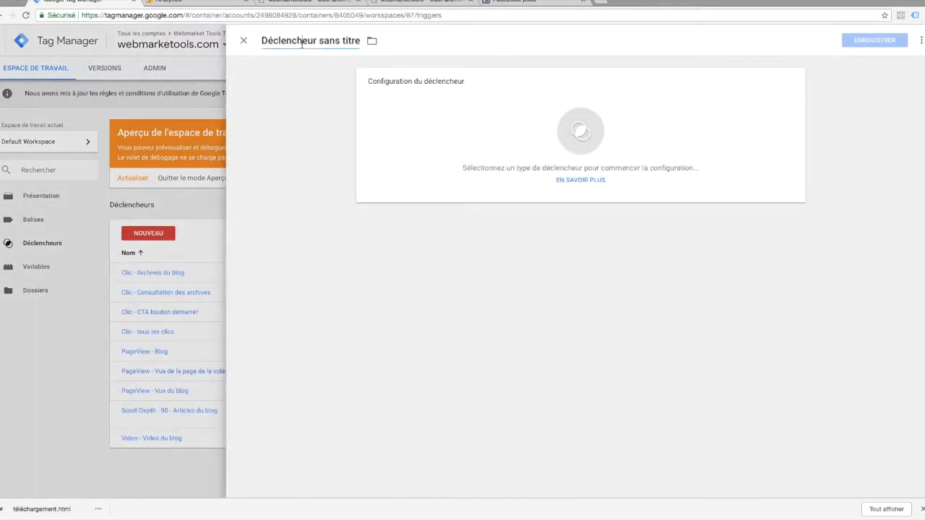
# Name the new trigger "From - Formulaire de contact".
pyautogui.click(302, 41)
pyautogui.press('BackSpace')
pyautogui.write('F')
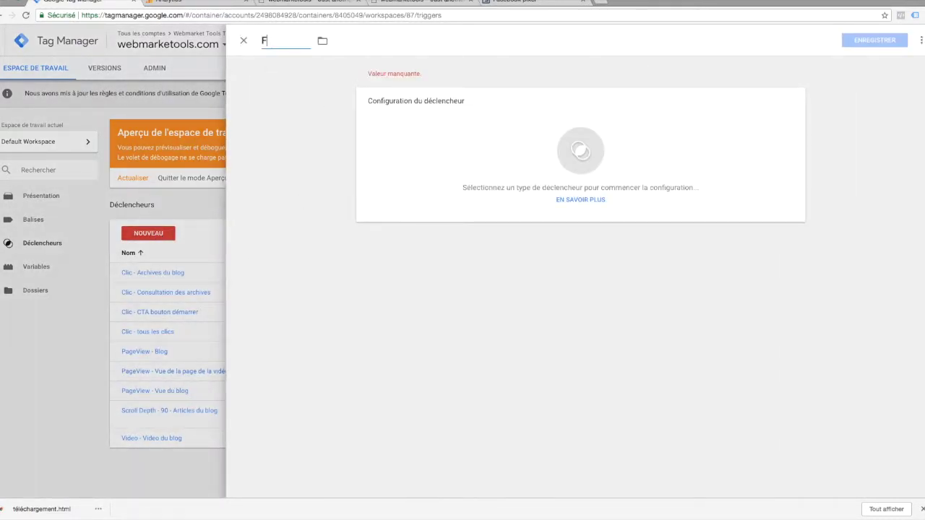
pyautogui.write('rom - FO')
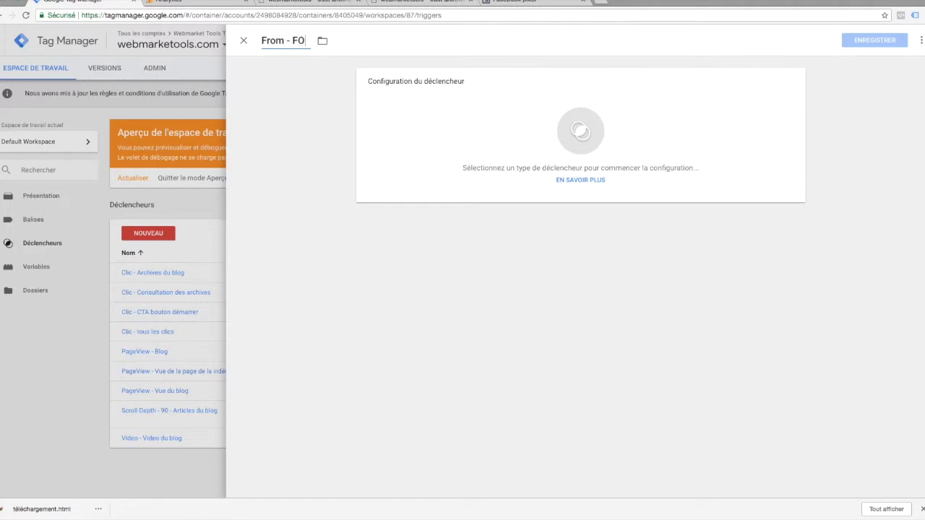
pyautogui.press('BackSpace')
pyautogui.write('ormulaire de cpon')
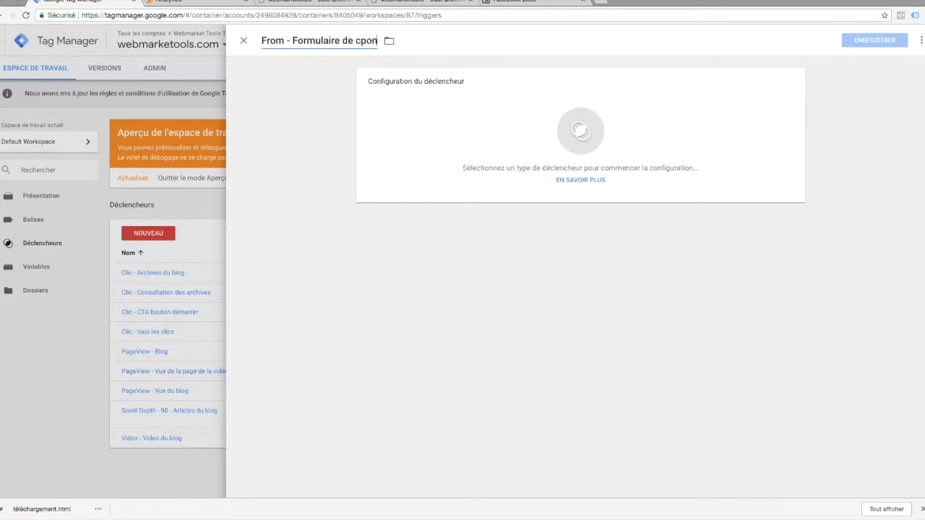
pyautogui.press('BackSpace')
pyautogui.press('BackSpace')
pyautogui.press('BackSpace')
pyautogui.write('ontact')
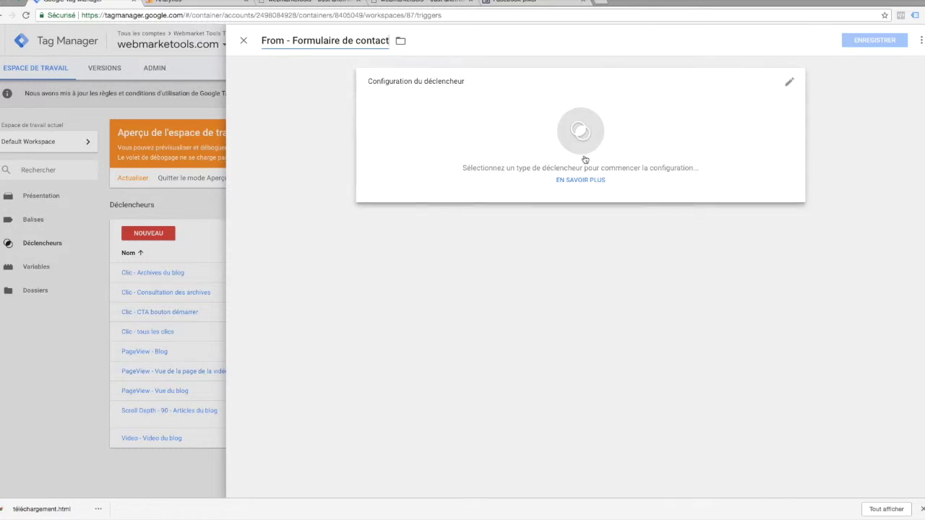
# Set the trigger type to Envoi de formulaire and enable Vérifier la validation.
pyautogui.click(584, 159)
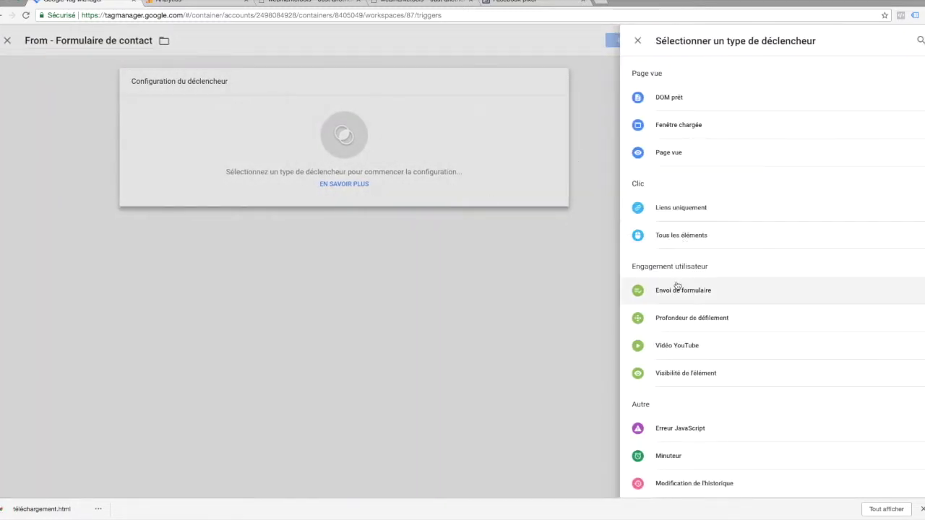
pyautogui.click(673, 291)
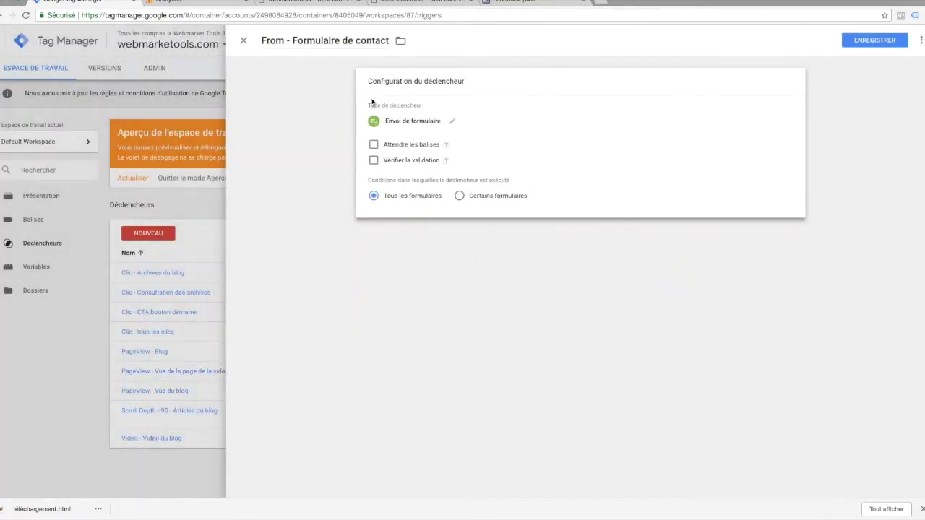
pyautogui.click(373, 161)
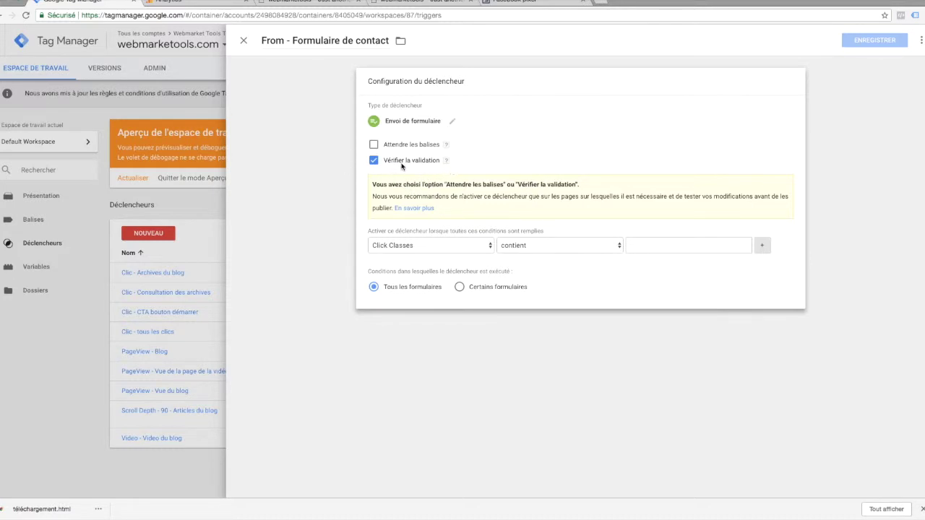
# Define the activation condition as Page URL correspond à l'expression régulière with the value ".*".
pyautogui.click(406, 247)
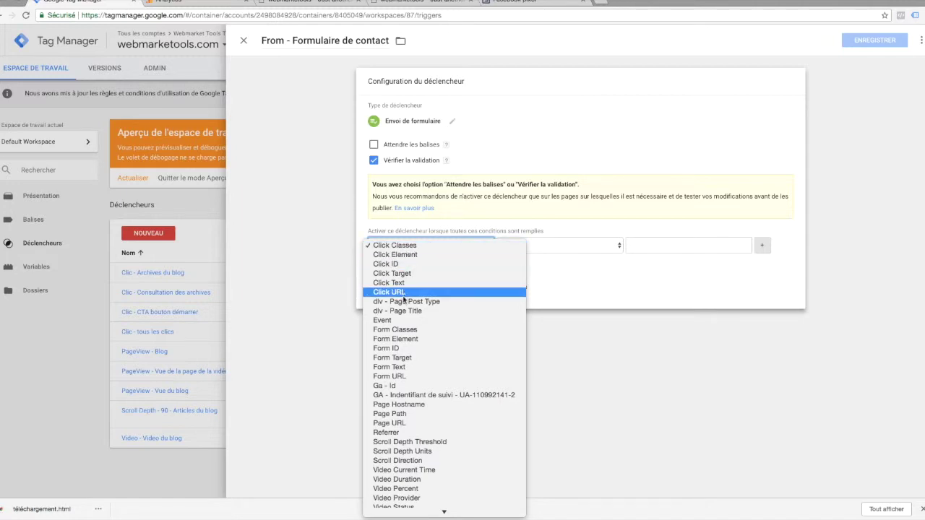
pyautogui.scroll(-3, 409, 337)
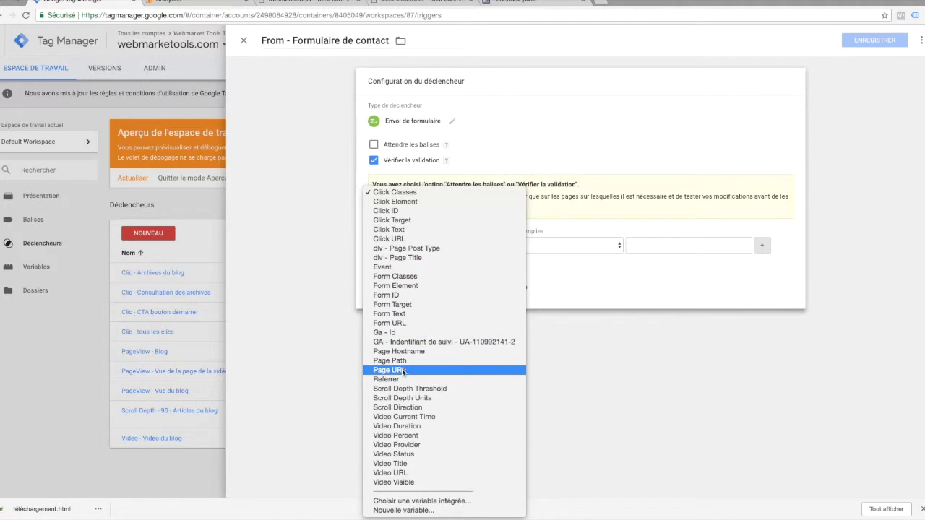
pyautogui.click(403, 371)
pyautogui.click(643, 245)
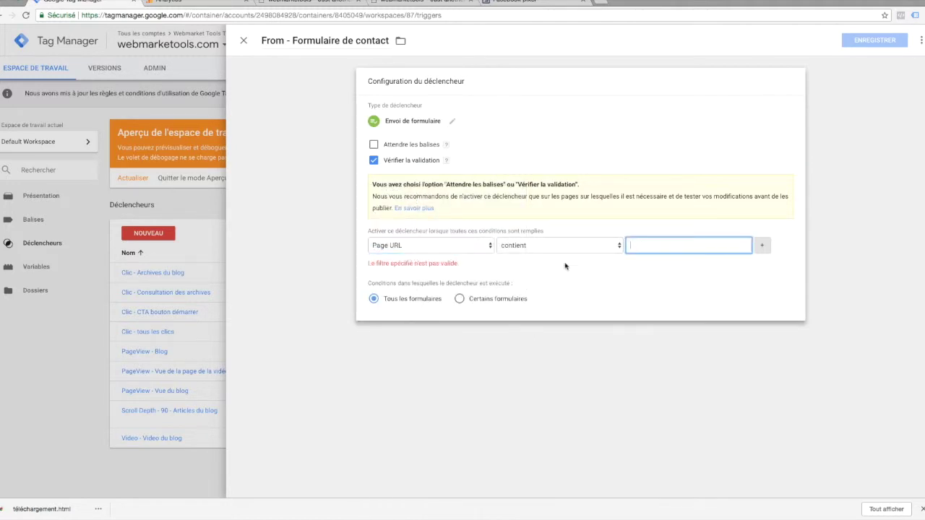
pyautogui.click(557, 249)
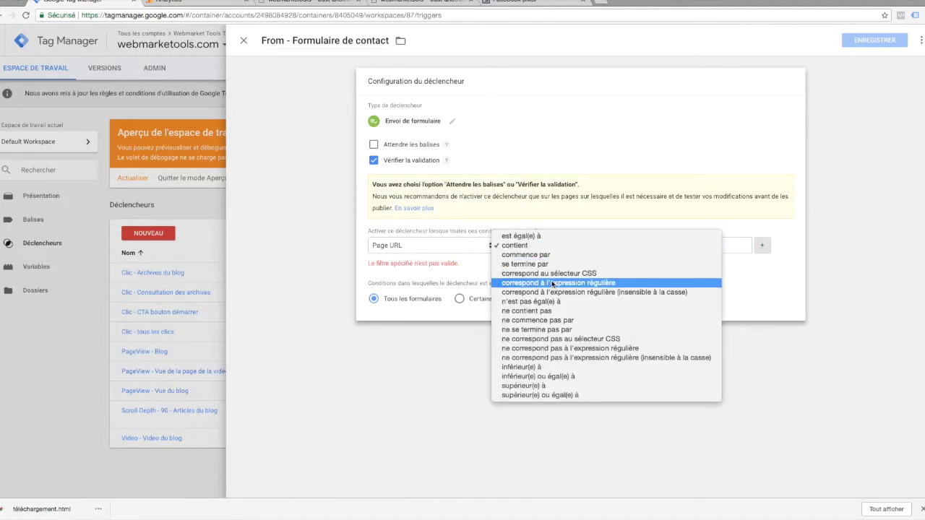
pyautogui.click(552, 282)
pyautogui.click(647, 244)
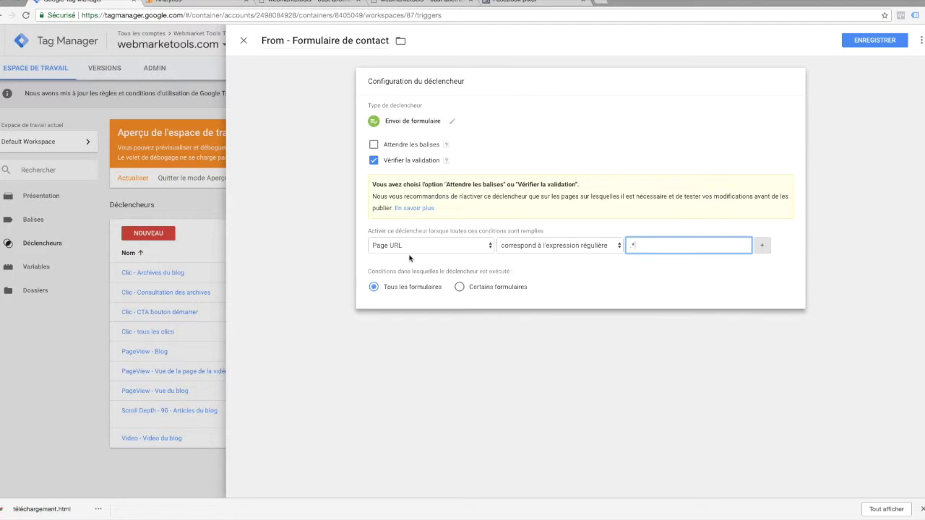
# Restrict the trigger to Certains formulaires where Form ID est égal(e) à "pirate-forms-contact-submit", and save it.
pyautogui.click(460, 288)
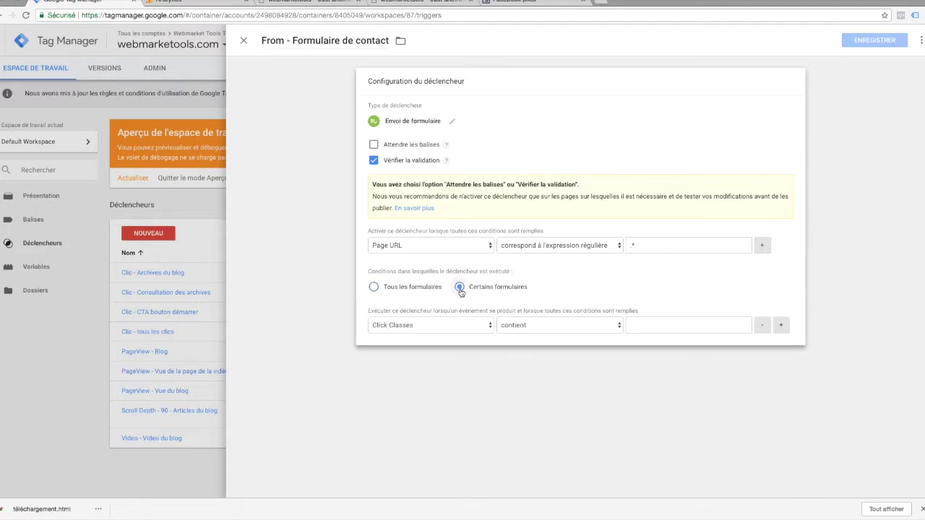
pyautogui.click(460, 330)
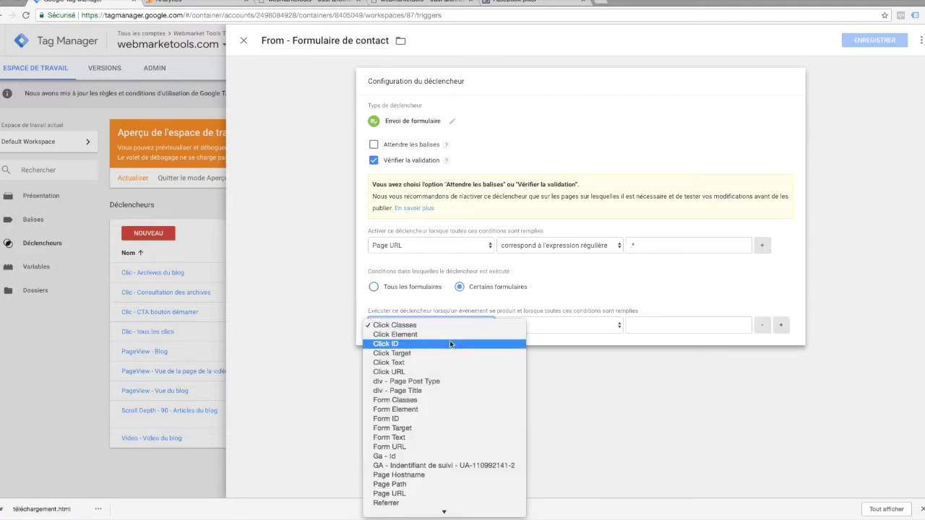
pyautogui.click(412, 419)
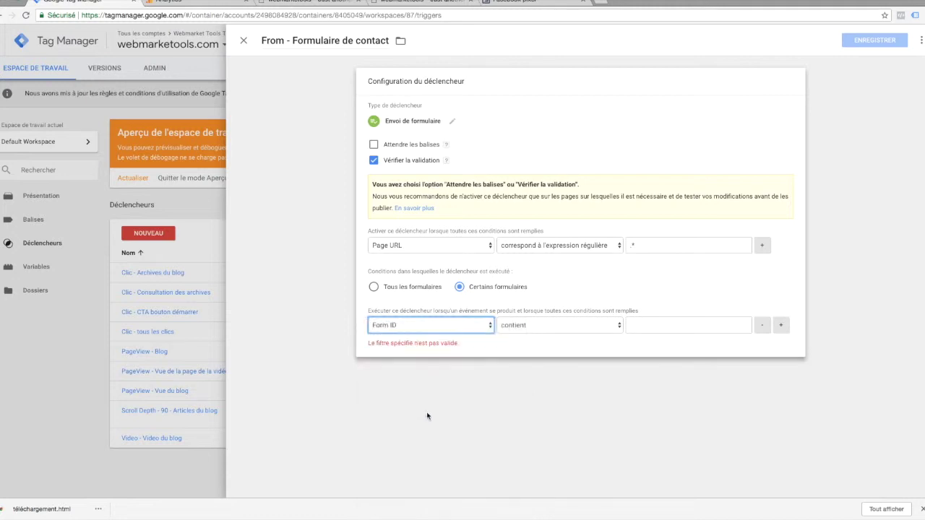
pyautogui.click(589, 326)
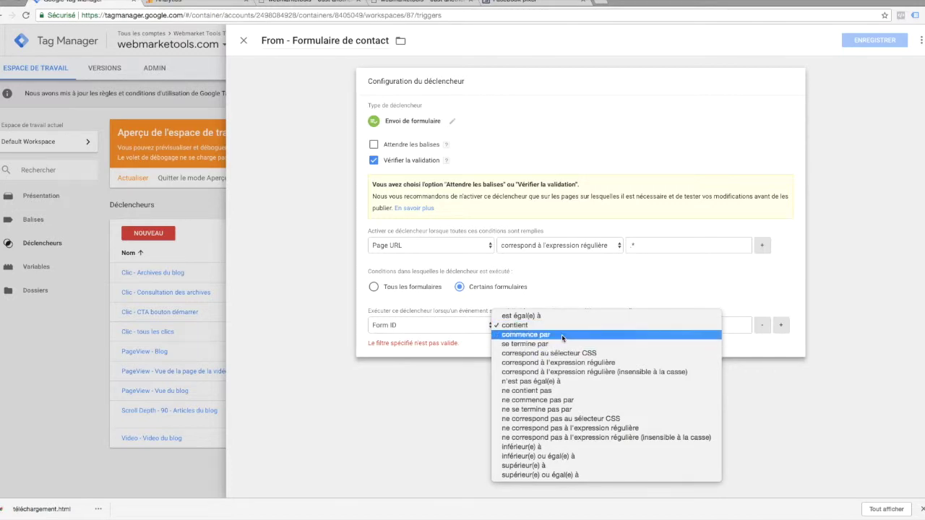
pyautogui.click(611, 316)
pyautogui.click(633, 326)
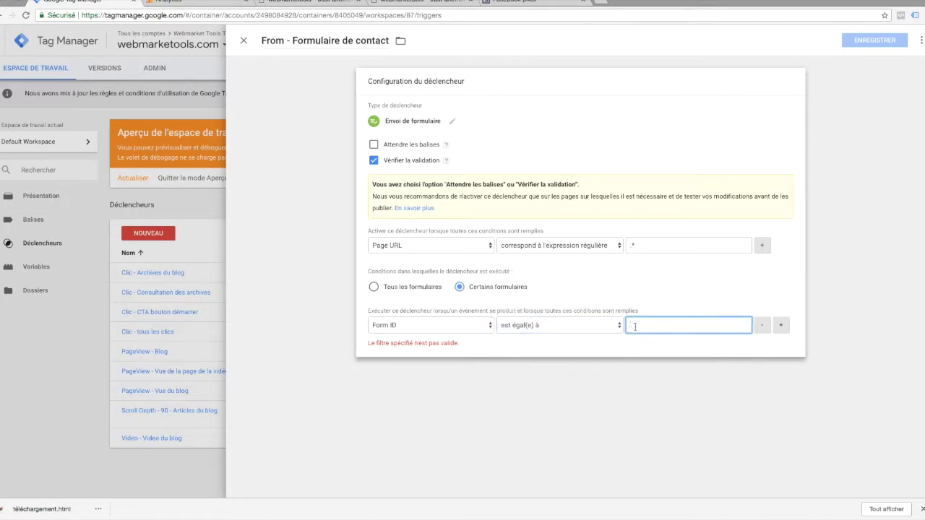
pyautogui.write('pirate-forms-contact-submit')
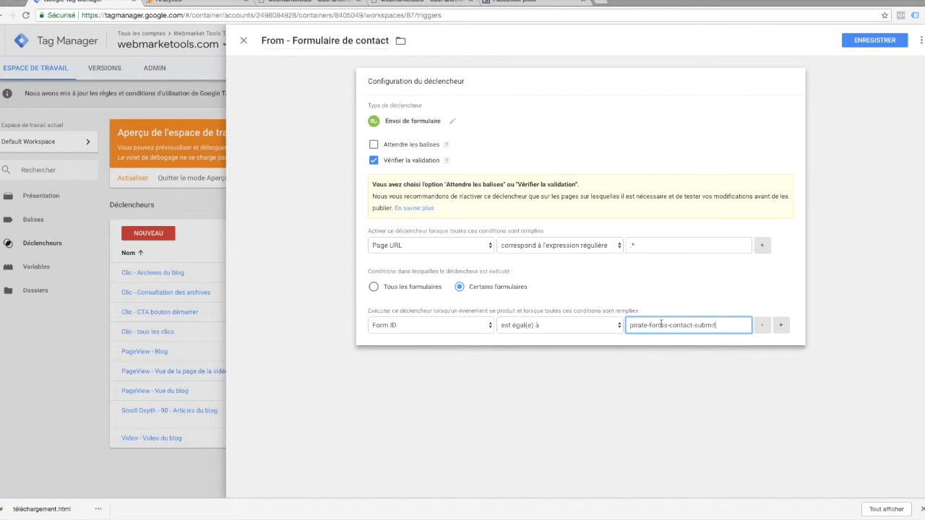
pyautogui.click(857, 43)
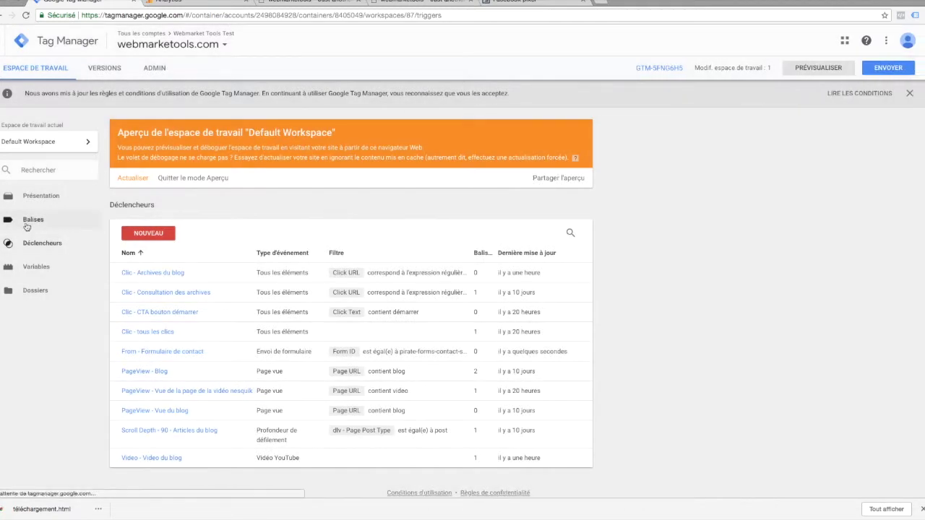
# Create a new tag named "GA - Event - Formulaire de contact".
pyautogui.click(28, 222)
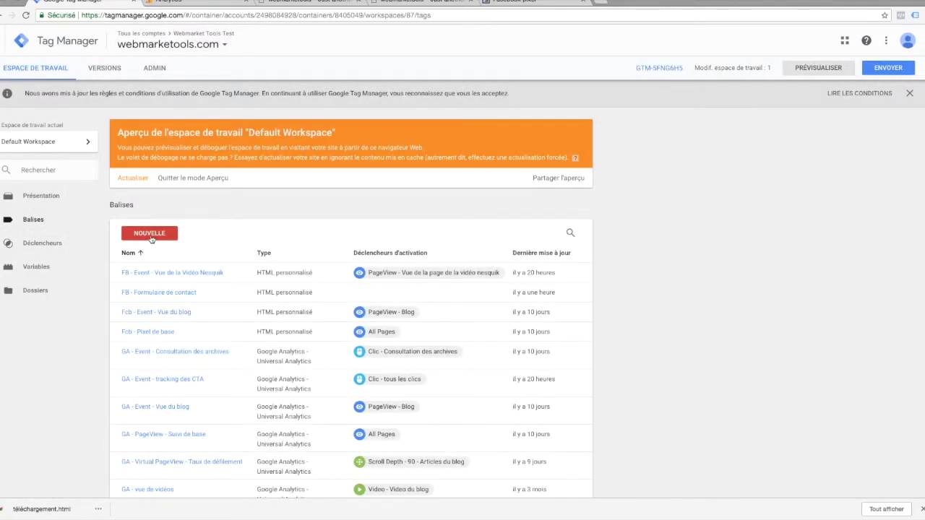
pyautogui.click(153, 234)
pyautogui.doubleClick(294, 41)
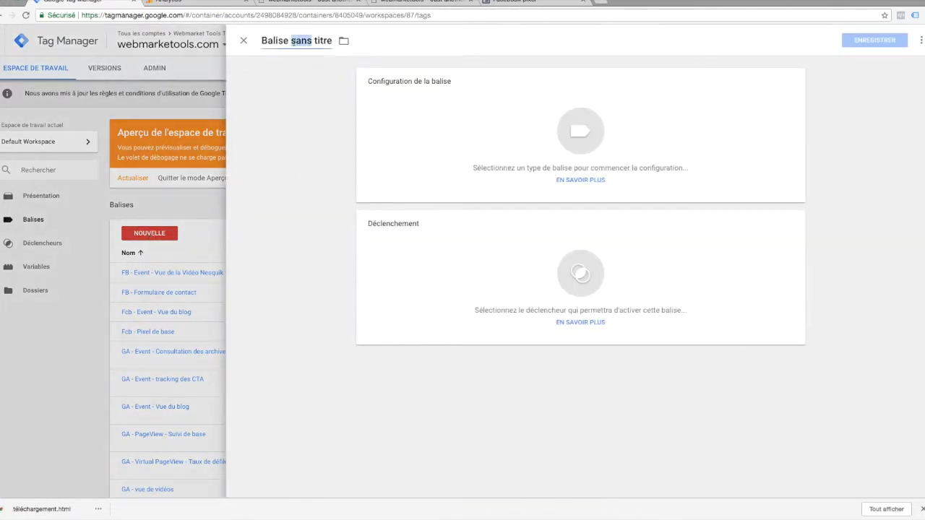
pyautogui.tripleClick(291, 42)
pyautogui.press('BackSpace')
pyautogui.write('GZ')
pyautogui.press('BackSpace')
pyautogui.write('A')
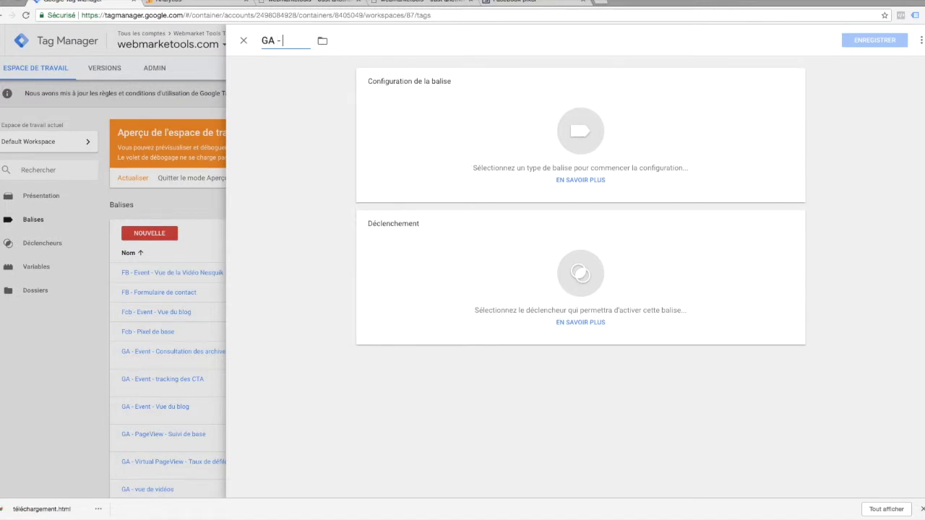
pyautogui.write(' - F')
pyautogui.press('BackSpace')
pyautogui.write('Event')
pyautogui.write('- Formu')
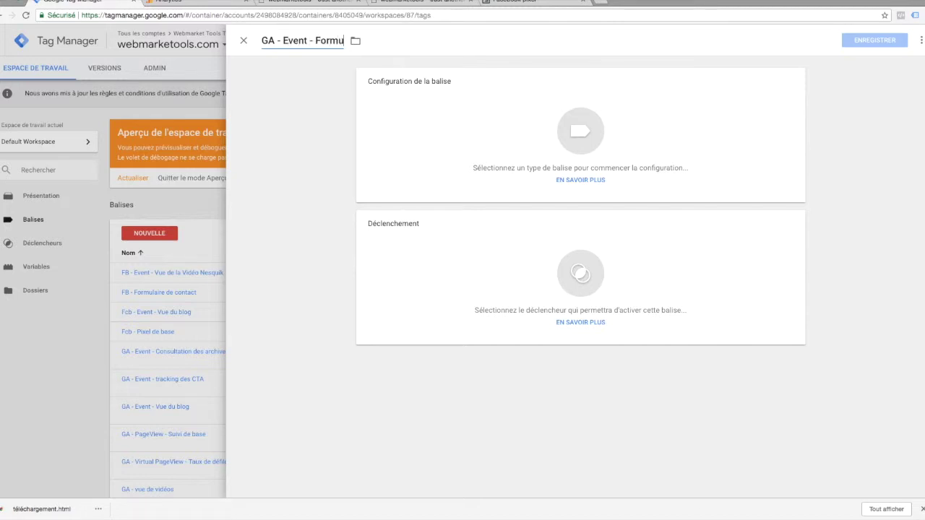
pyautogui.write('laire de contact')
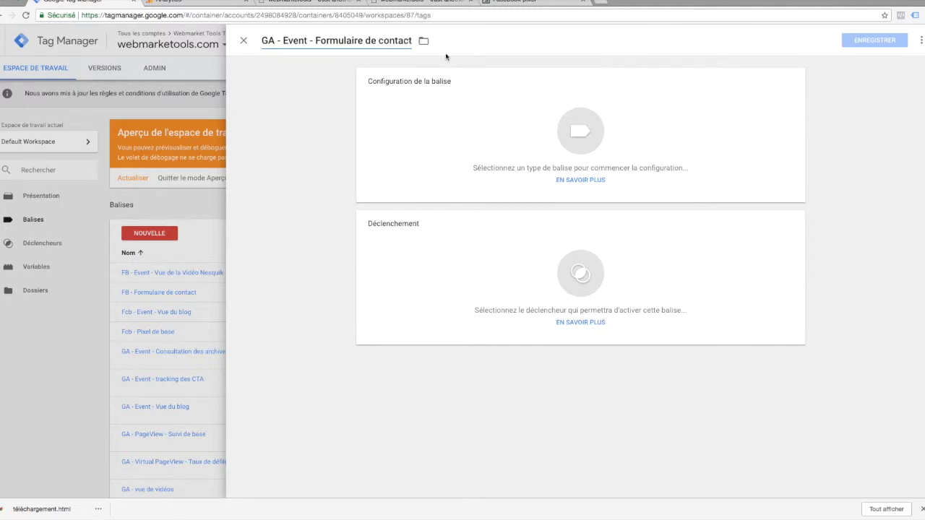
# Set the tag type to Google Analytics - Universal Analytics with the tracking type Événement.
pyautogui.click(567, 123)
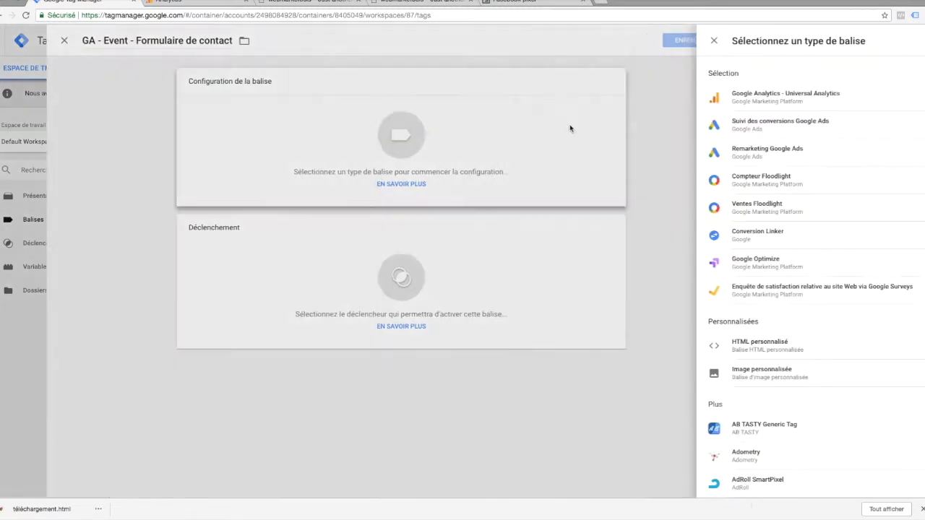
pyautogui.click(634, 107)
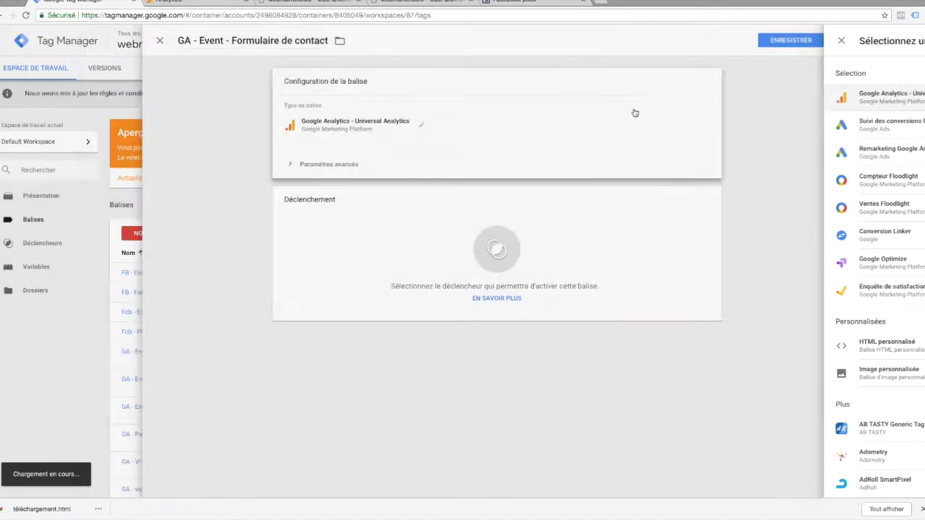
pyautogui.click(407, 167)
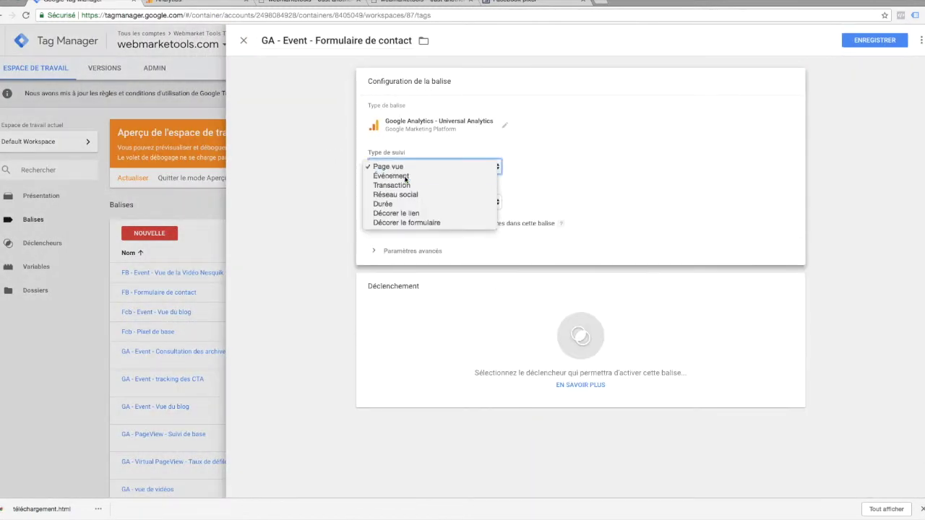
pyautogui.click(404, 179)
# Set the event's Catégorie to "Macro conversion", Action to "Formulaire de contact" and Libellé to the Page URL variable.
pyautogui.click(388, 211)
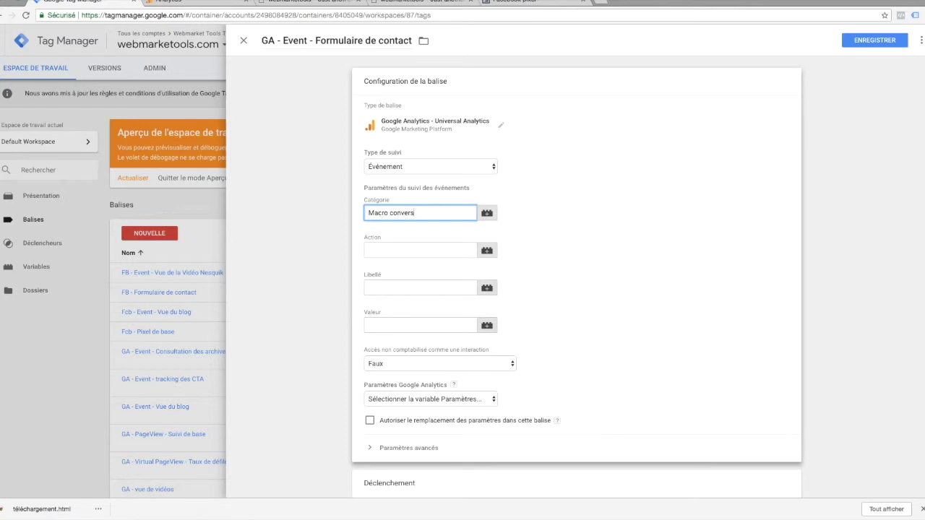
pyautogui.click(378, 249)
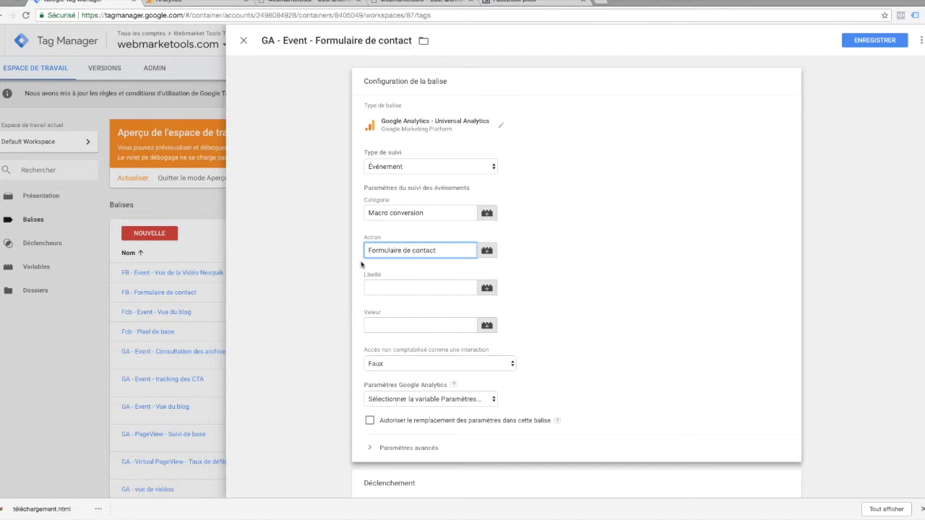
pyautogui.click(487, 288)
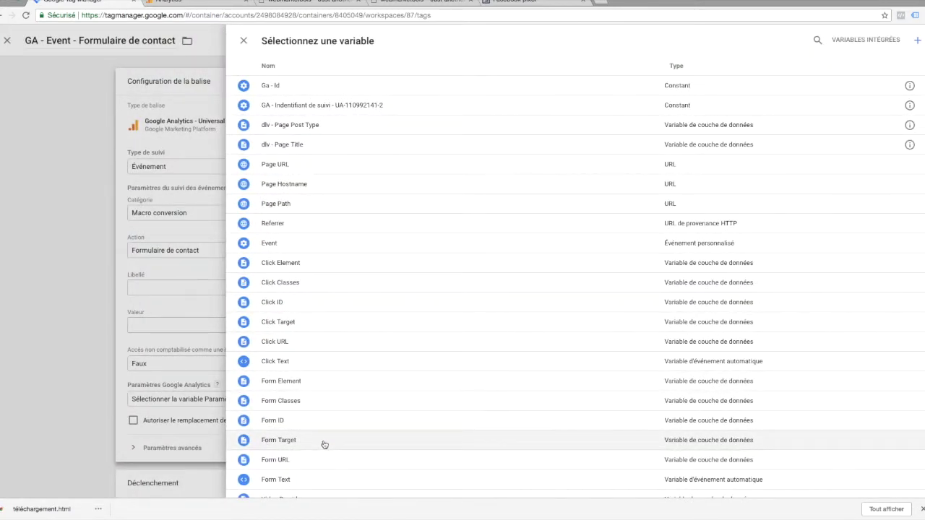
pyautogui.scroll(-3, 322, 441)
pyautogui.scroll(-1, 318, 426)
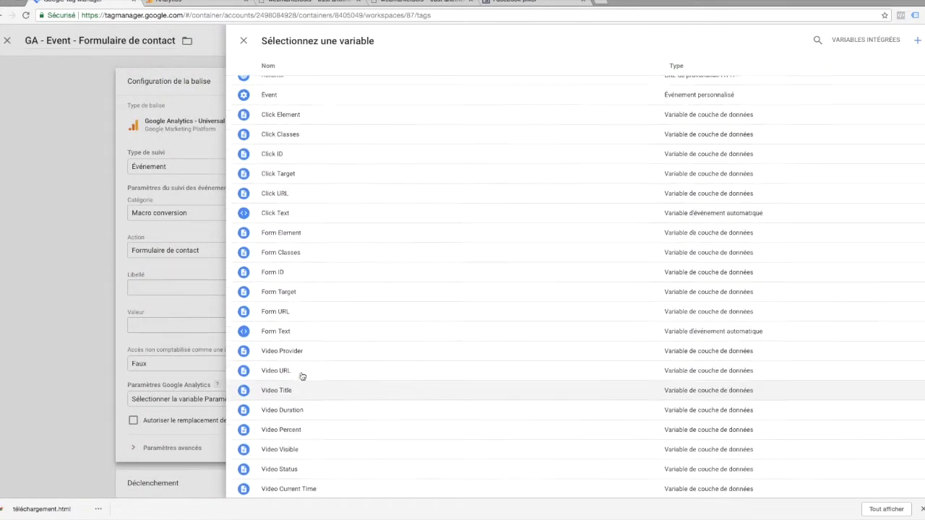
pyautogui.scroll(-2, 330, 354)
pyautogui.scroll(5, 322, 282)
pyautogui.scroll(1, 321, 267)
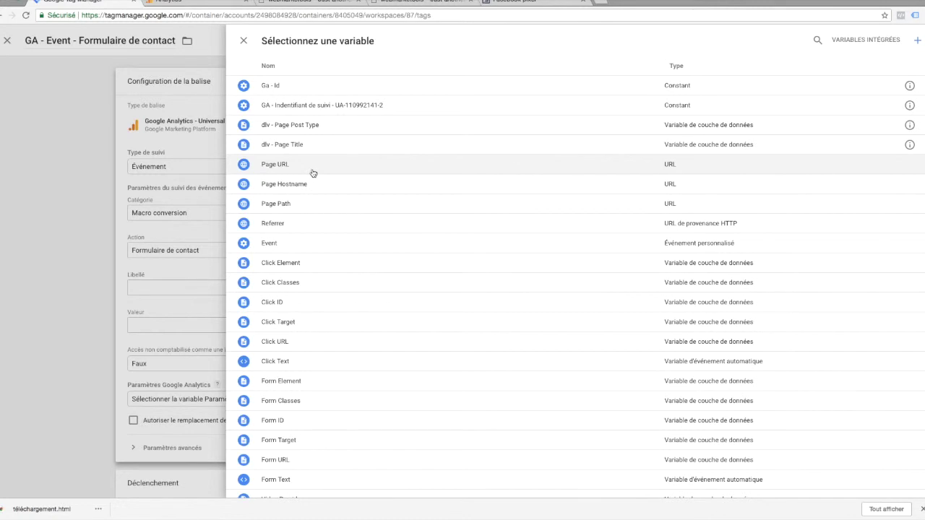
pyautogui.click(313, 172)
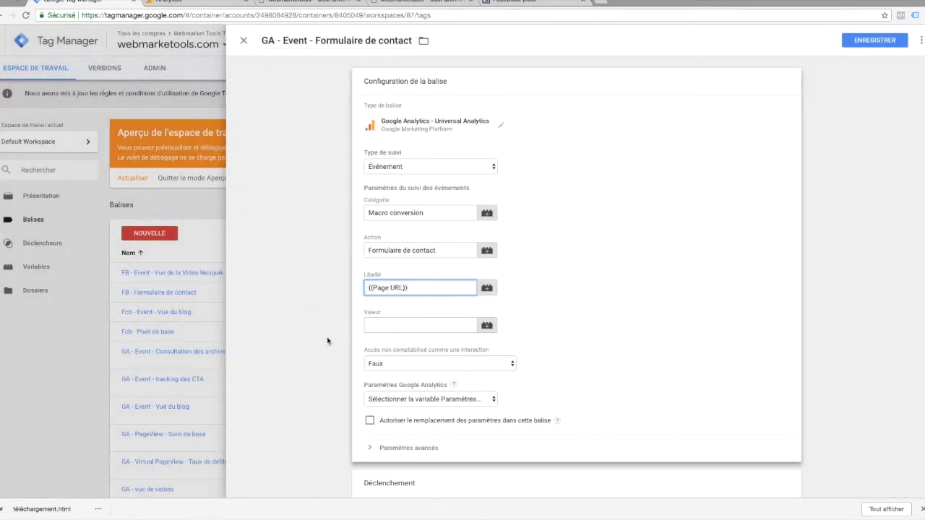
# Allow overriding settings in this tag and use the "GA - Indentifiant de suivi" variable as its ID de suivi.
pyautogui.click(370, 421)
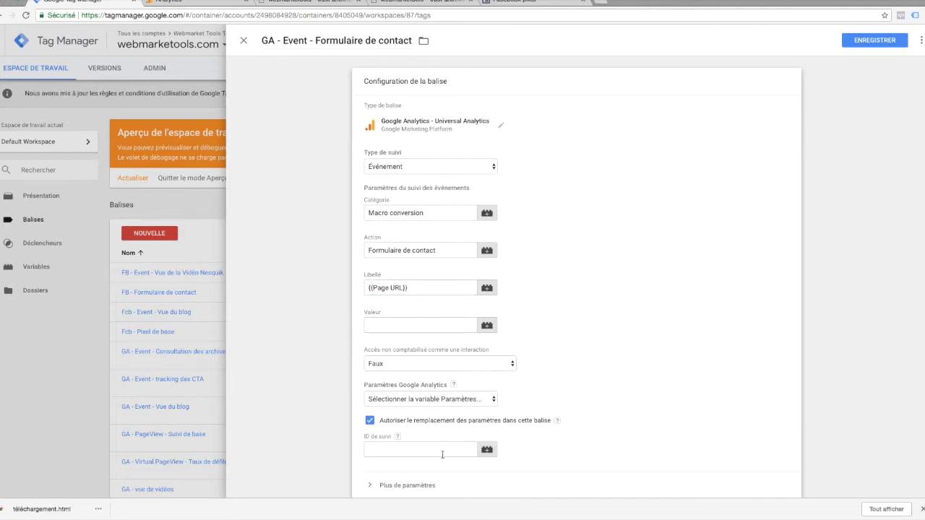
pyautogui.click(487, 449)
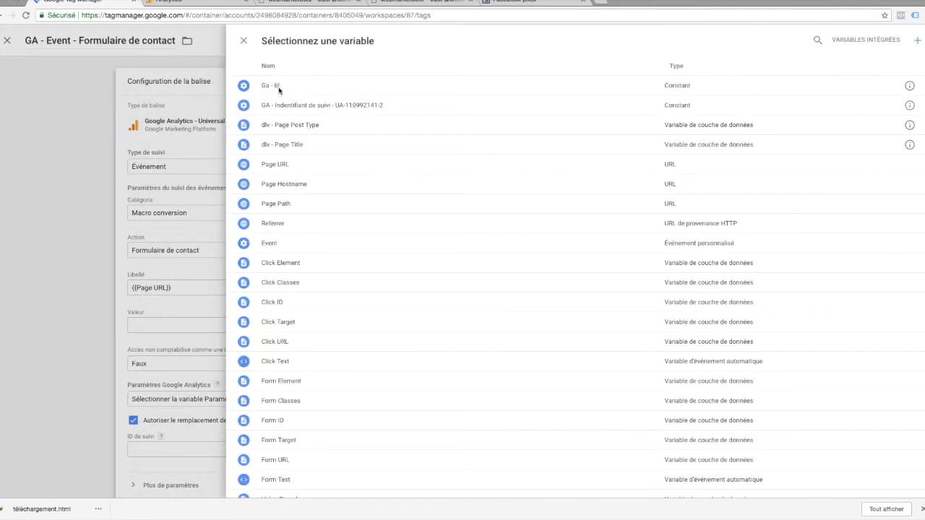
pyautogui.click(287, 108)
# Assign the "From - Formulaire de contact" trigger to the tag and save it.
pyautogui.scroll(-5, 336, 336)
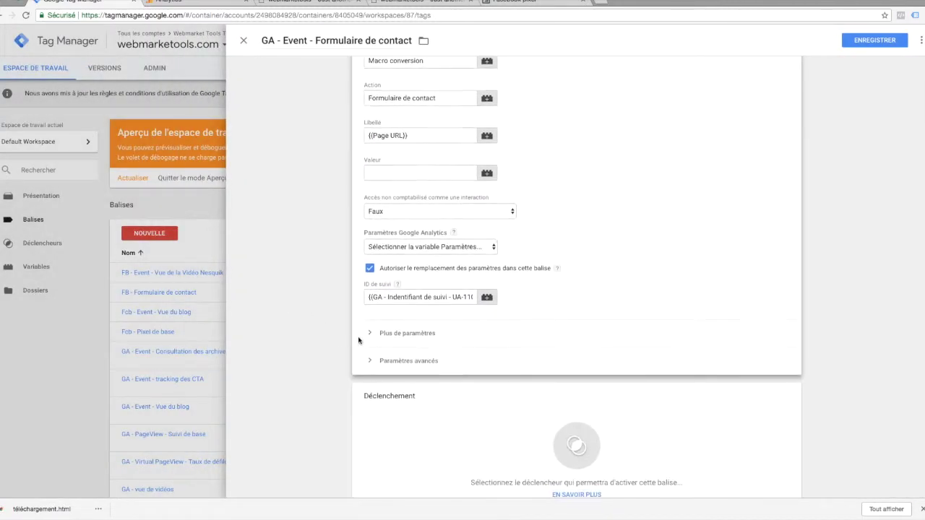
pyautogui.click(491, 388)
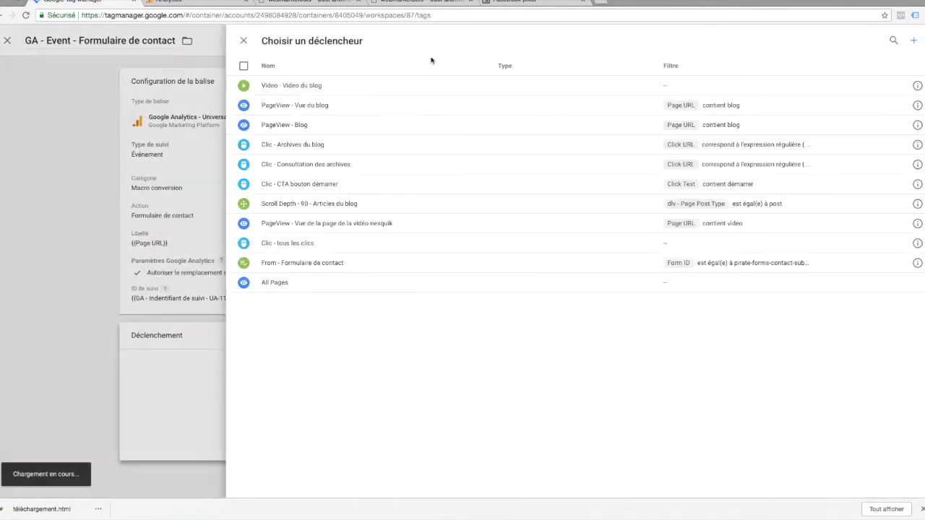
pyautogui.click(323, 269)
pyautogui.click(873, 40)
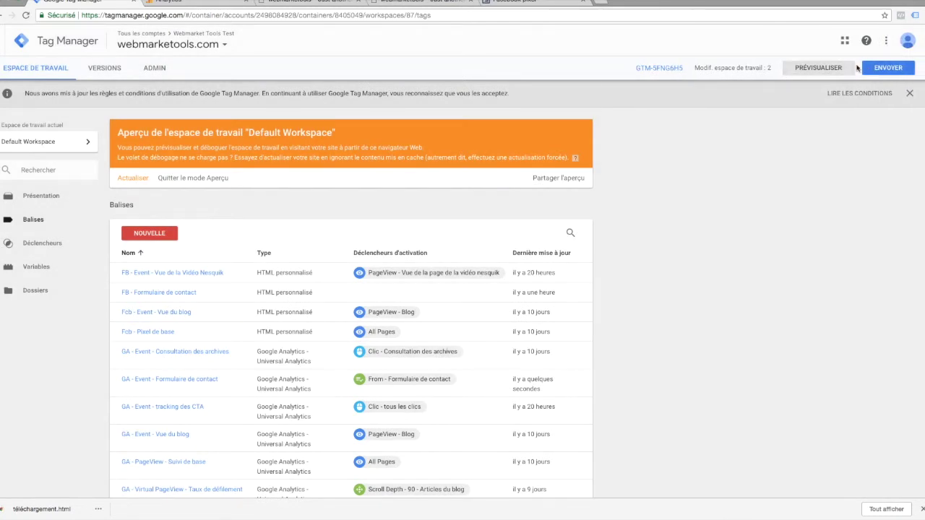
# Refresh the workspace preview and reload the webmarketools.com site.
pyautogui.click(133, 181)
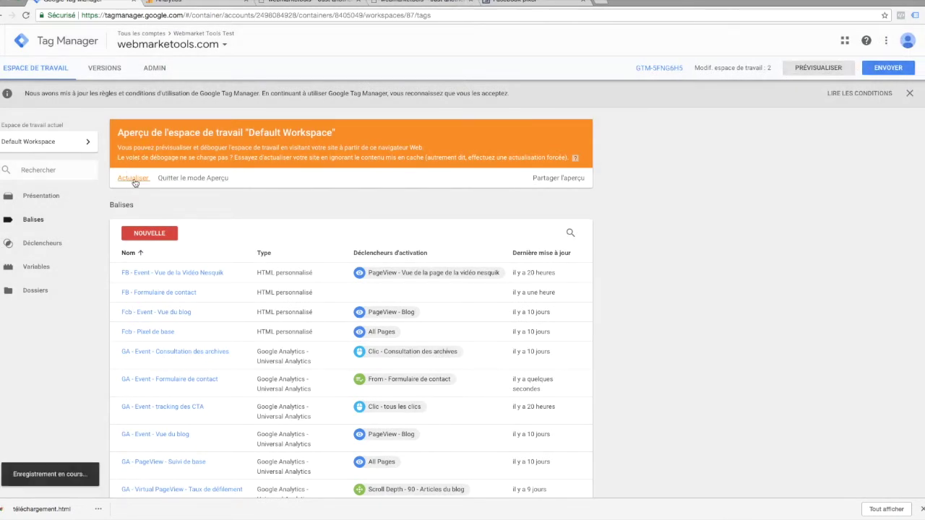
pyautogui.click(289, 2)
pyautogui.click(337, 17)
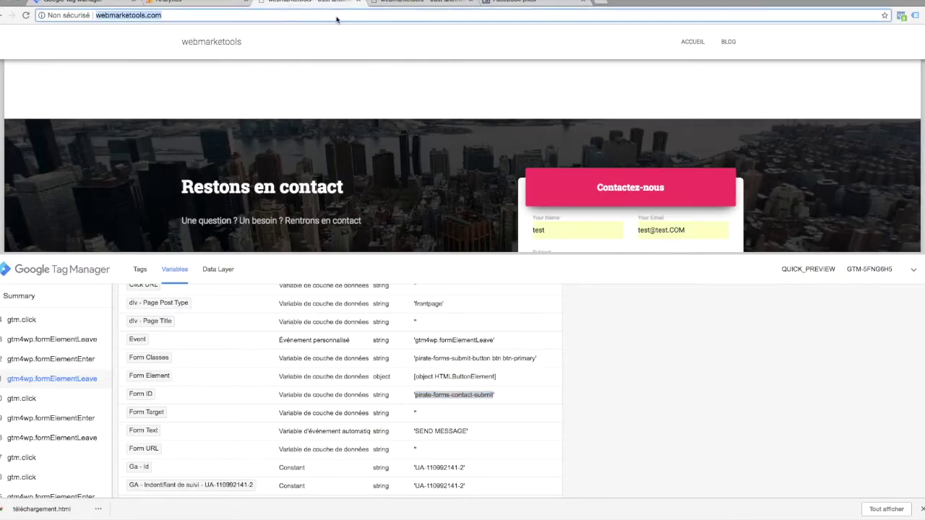
pyautogui.click(97, 15)
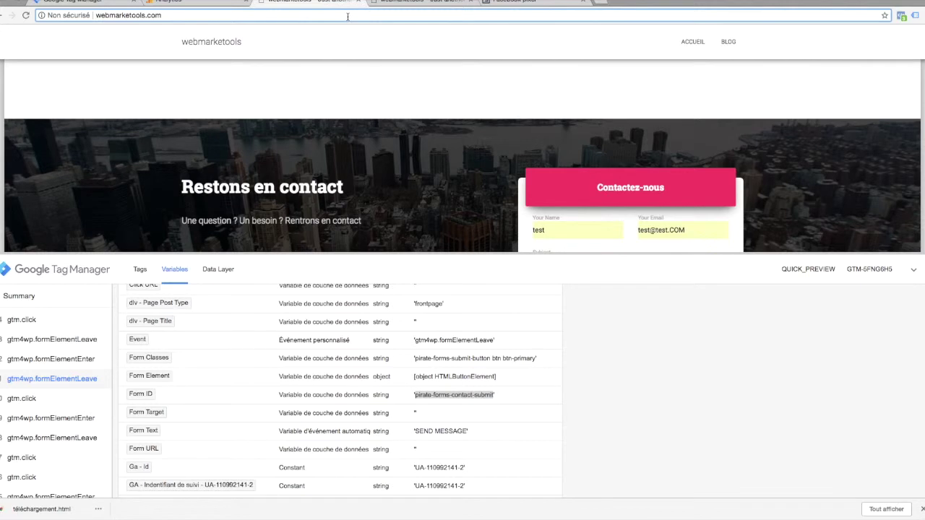
pyautogui.press('Return')
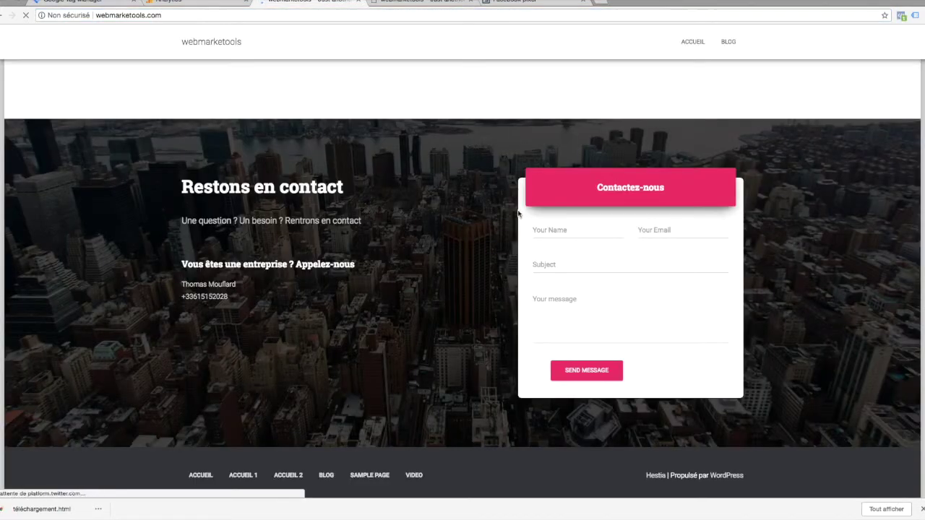
# Fill in the contact form with name "test", a test e-mail, subject "TEST" and message "test", and shrink the debug pane to uncover its send button.
pyautogui.click(557, 230)
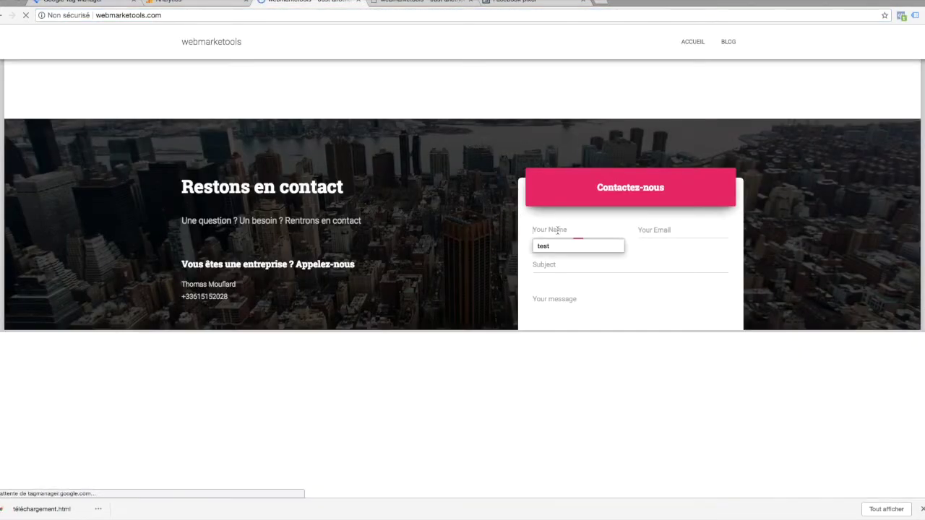
pyautogui.click(559, 246)
pyautogui.click(645, 230)
pyautogui.click(654, 246)
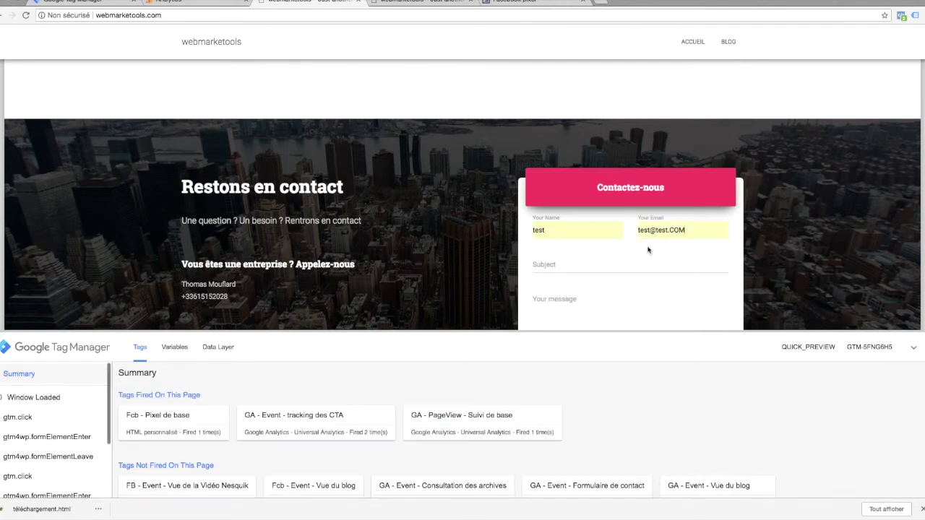
pyautogui.click(612, 264)
pyautogui.click(607, 280)
pyautogui.click(587, 299)
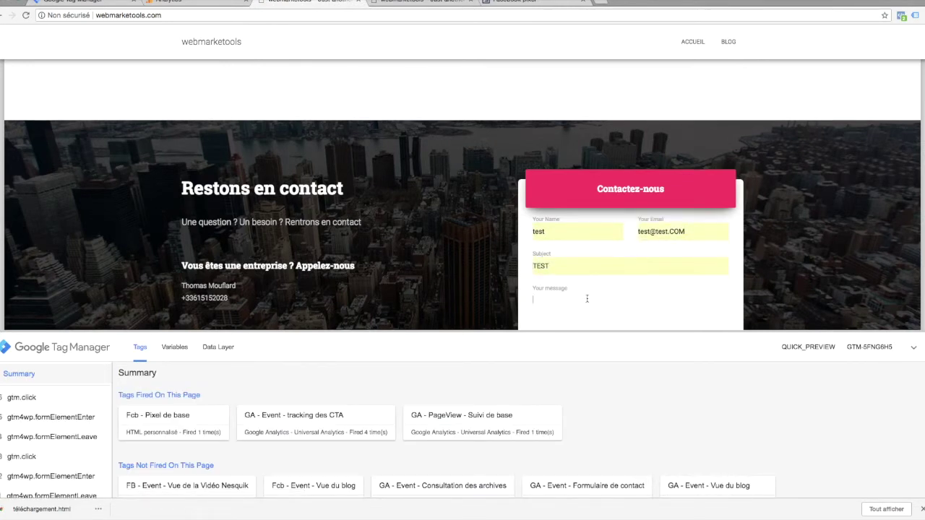
pyautogui.scroll(-2, 578, 304)
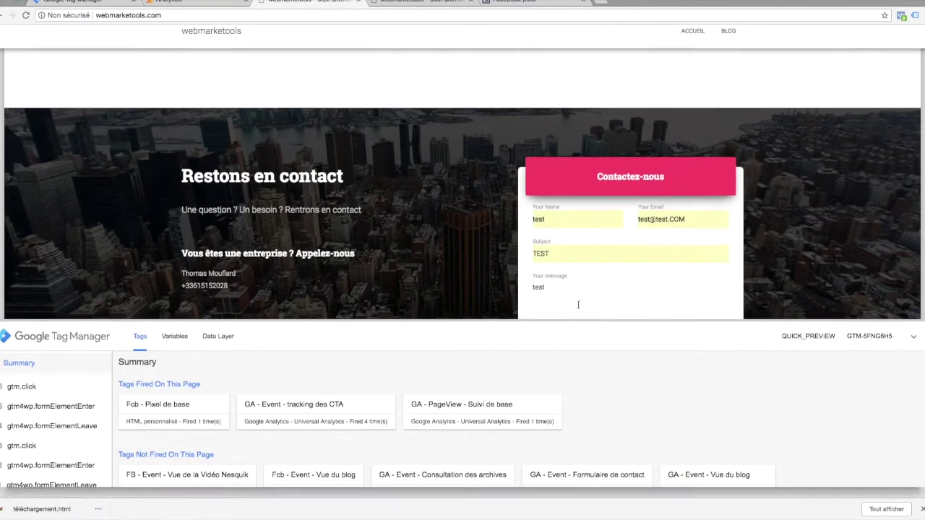
pyautogui.moveTo(561, 331); pyautogui.dragTo(560, 394)
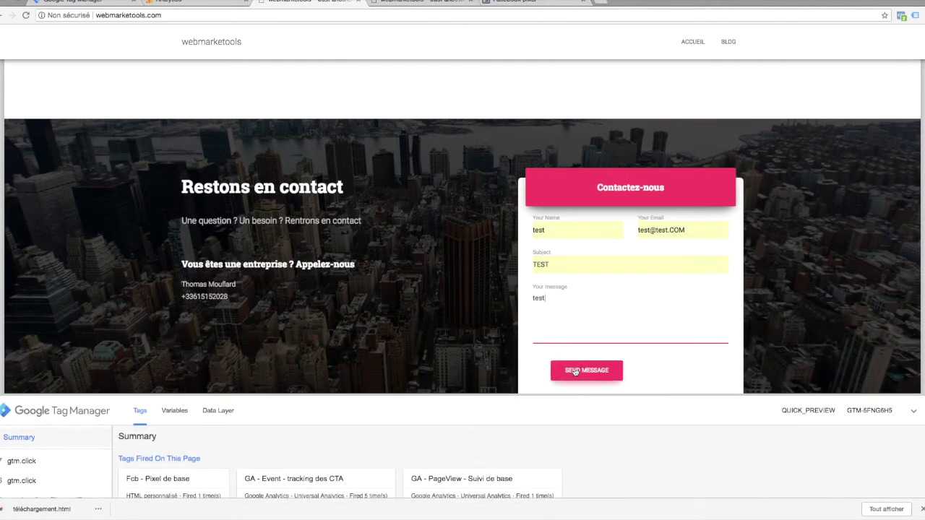
# Submit the filled-in contact form and enlarge the debug pane to check which tags fired on the page.
pyautogui.click(575, 371)
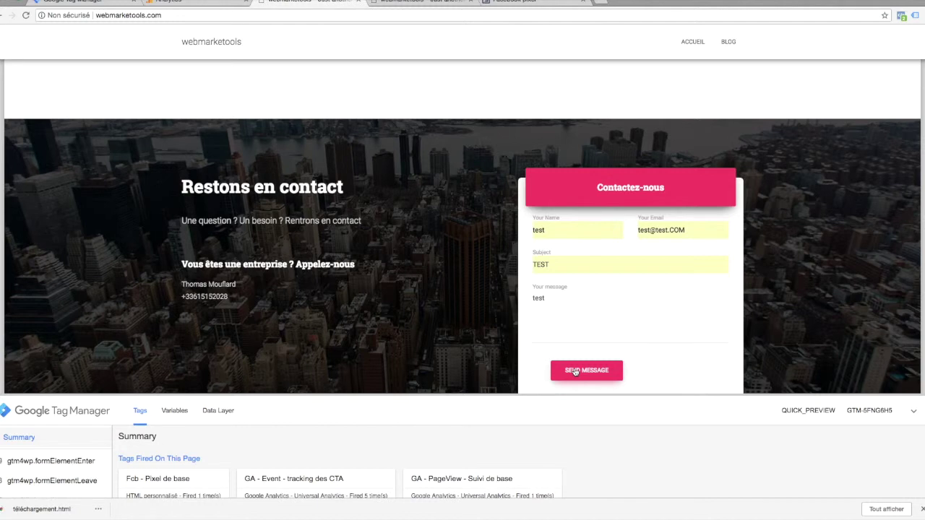
pyautogui.click(236, 7)
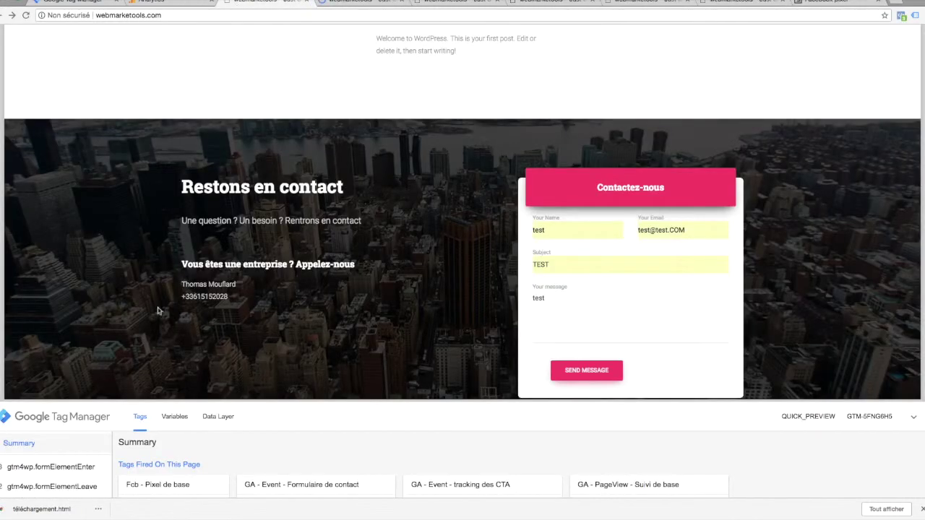
pyautogui.moveTo(264, 400); pyautogui.dragTo(264, 299)
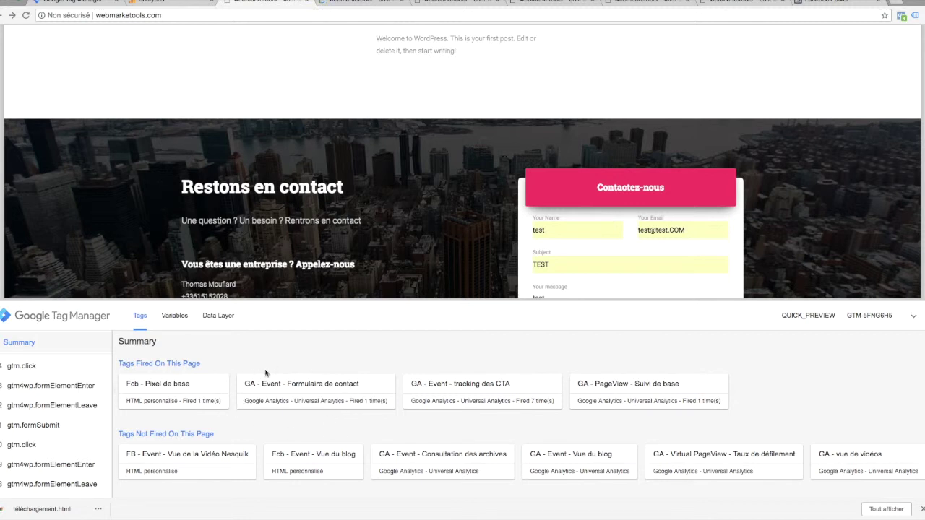
# Check the real-time events report in Google Analytics for the contact form event, review the Tag Manager tag list, and return to the site preview.
pyautogui.click(149, 3)
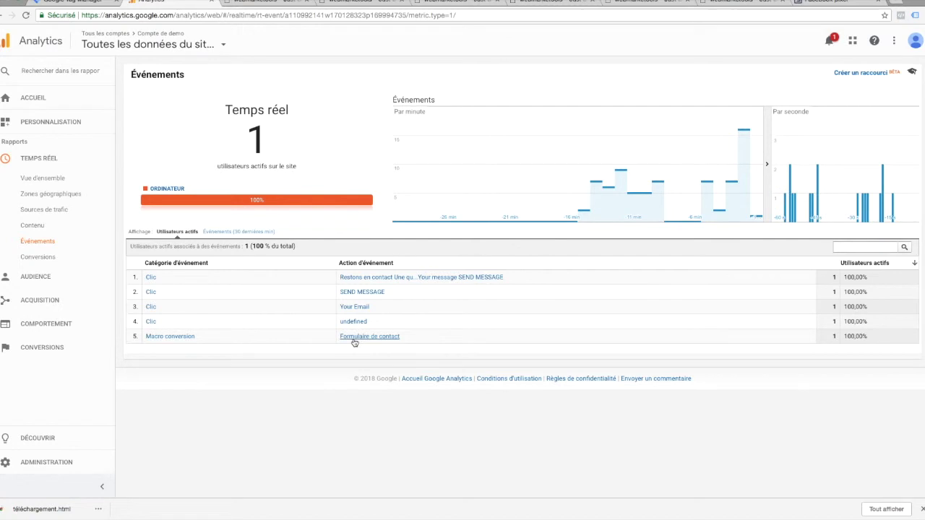
pyautogui.click(72, 3)
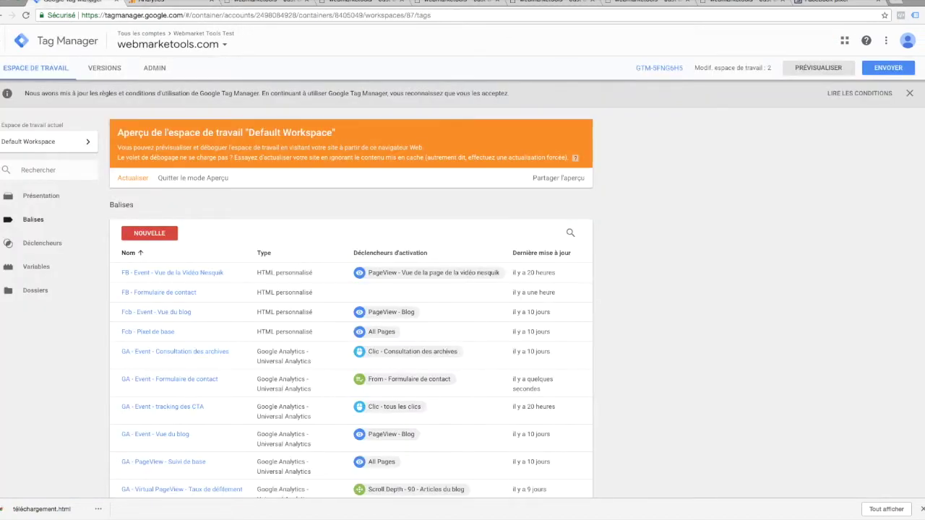
pyautogui.click(263, 1)
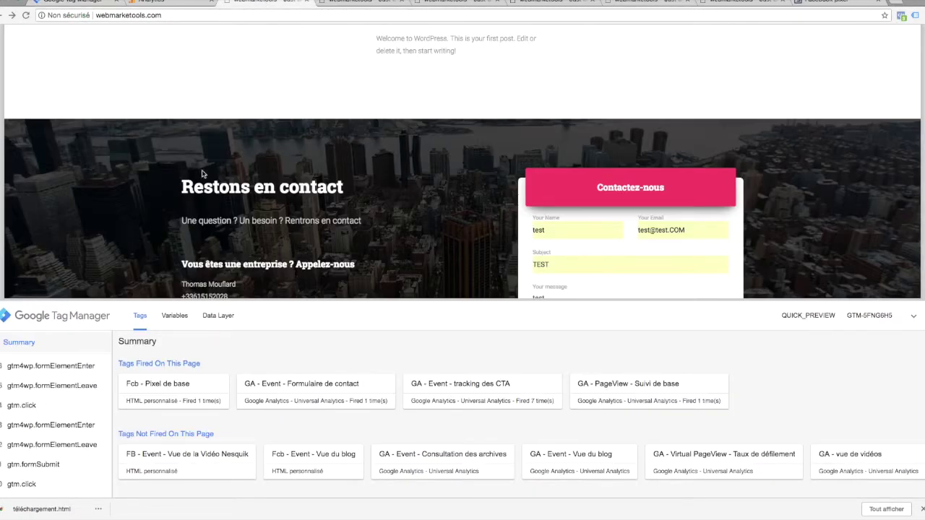
# Inspect the tags fired on the gtm.formSubmit event, and examine the variables of the gtm4wp.formElementLeave event just before it in an enlarged debug pane.
pyautogui.click(33, 484)
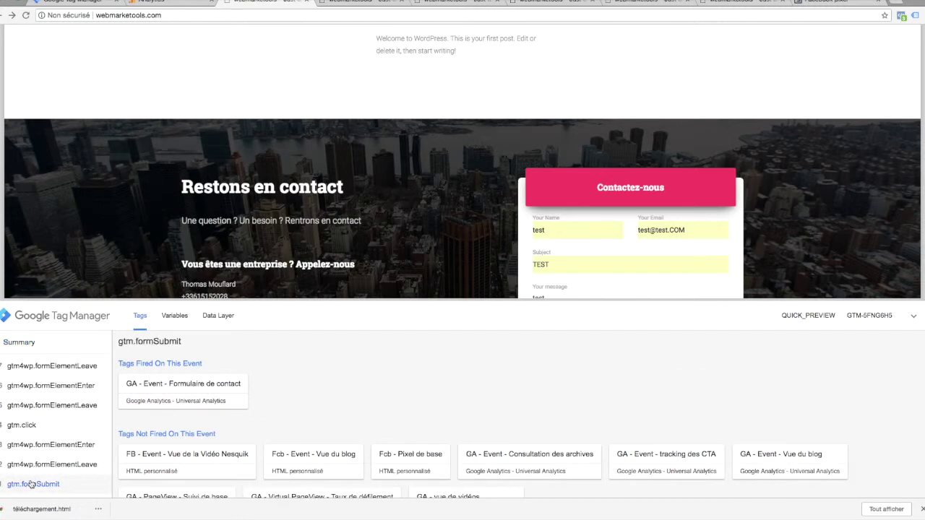
pyautogui.click(33, 461)
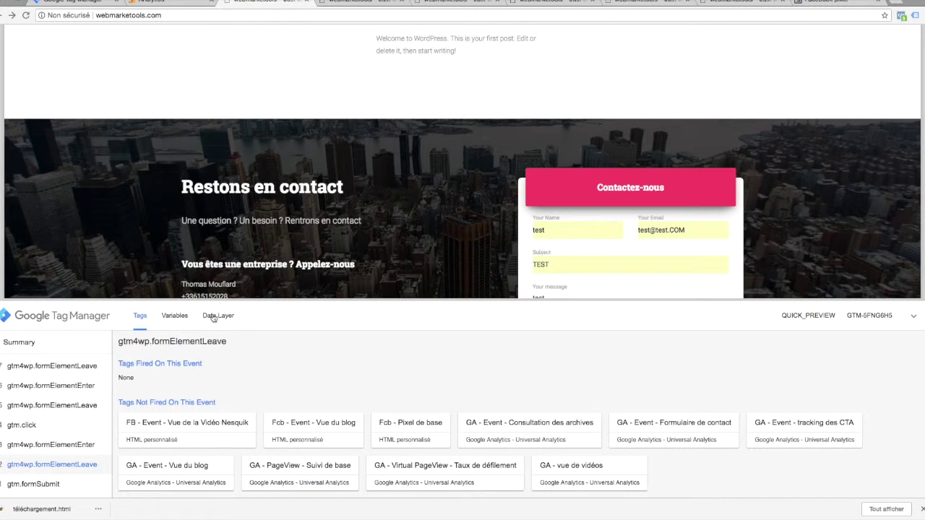
pyautogui.click(179, 316)
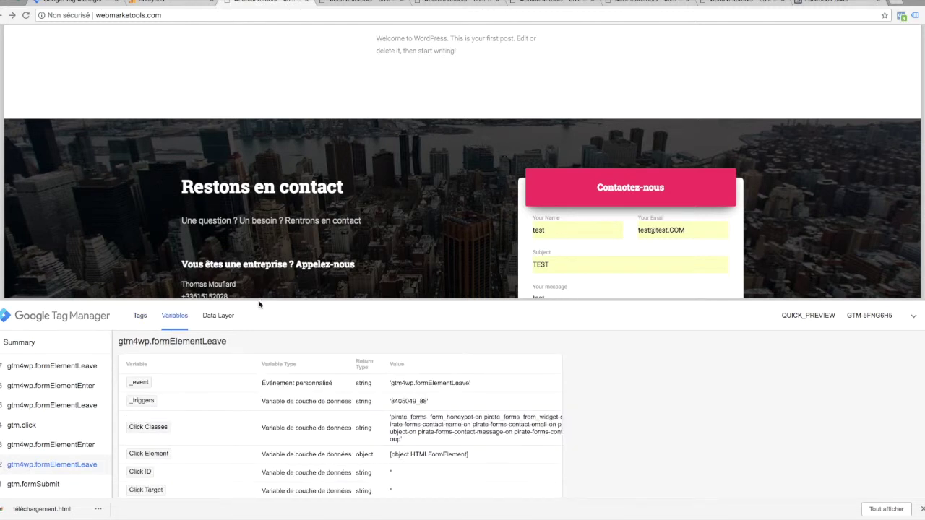
pyautogui.moveTo(256, 300); pyautogui.dragTo(253, 240)
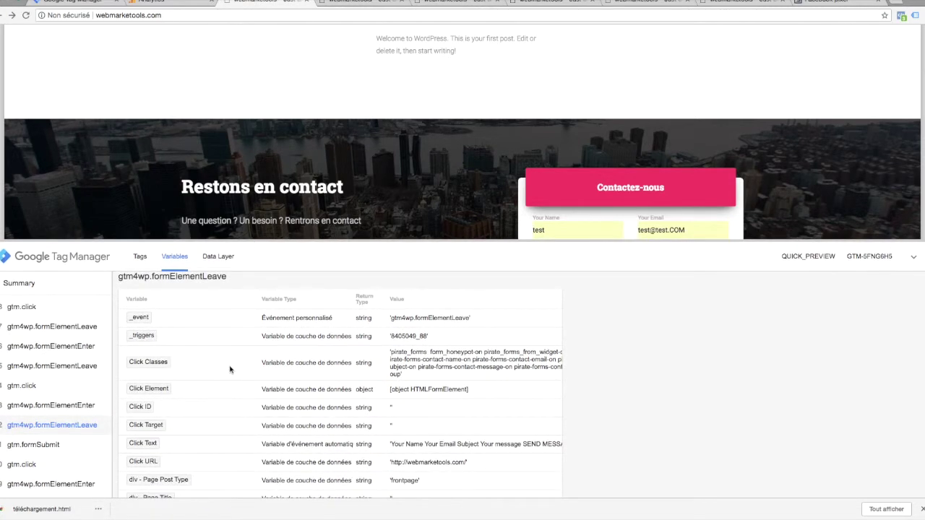
pyautogui.scroll(1, 208, 374)
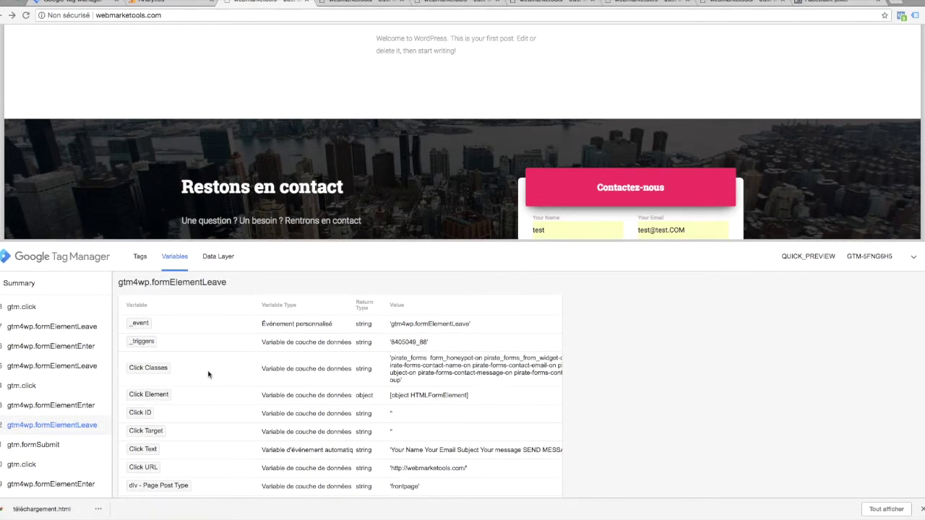
pyautogui.scroll(-3, 208, 373)
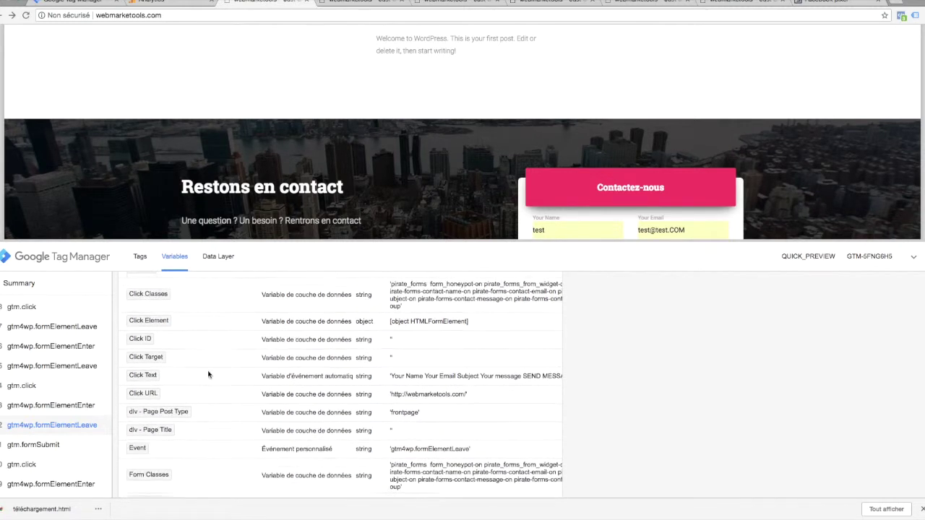